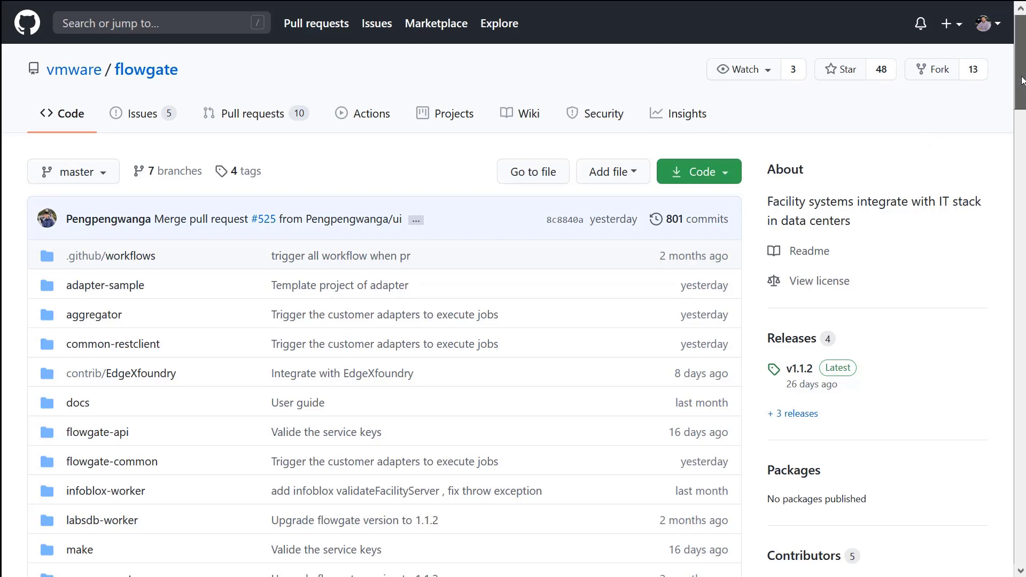
- Examine the Flowgate repository readme, including the built-in DCIM, CMDB and IT stack adapters listed under Features
{"action": "left_click_drag", "start_coordinate": [1021, 86], "coordinate": [1021, 333]}
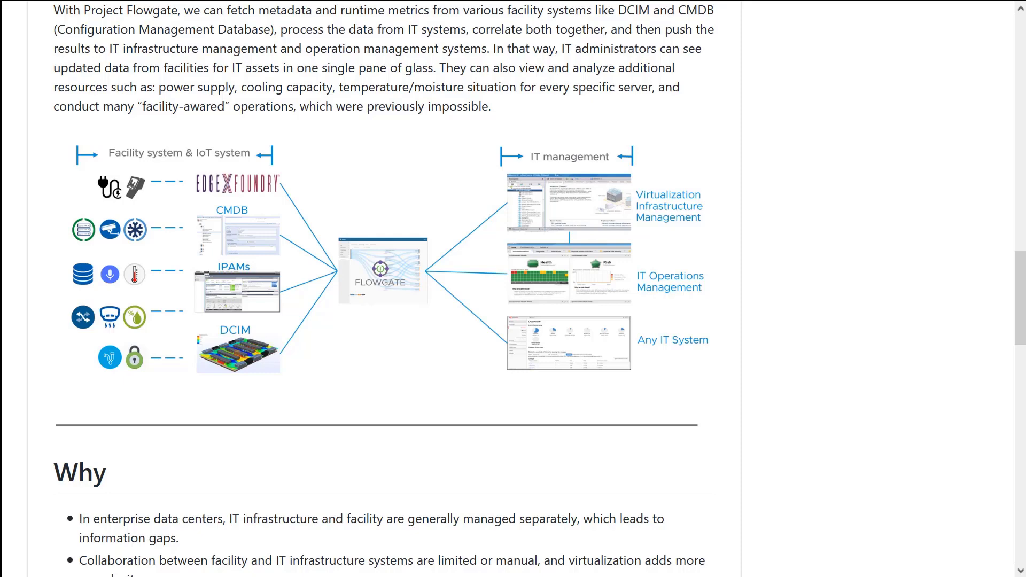
{"action": "left_click_drag", "start_coordinate": [1024, 322], "coordinate": [1015, 421]}
{"action": "left_click_drag", "start_coordinate": [142, 172], "coordinate": [161, 156]}
{"action": "mouse_move", "coordinate": [160, 192]}
{"action": "left_mouse_down"}
{"action": "mouse_move", "coordinate": [174, 180]}
{"action": "mouse_move", "coordinate": [171, 197]}
{"action": "left_mouse_up"}
{"action": "left_click_drag", "start_coordinate": [152, 236], "coordinate": [164, 224]}
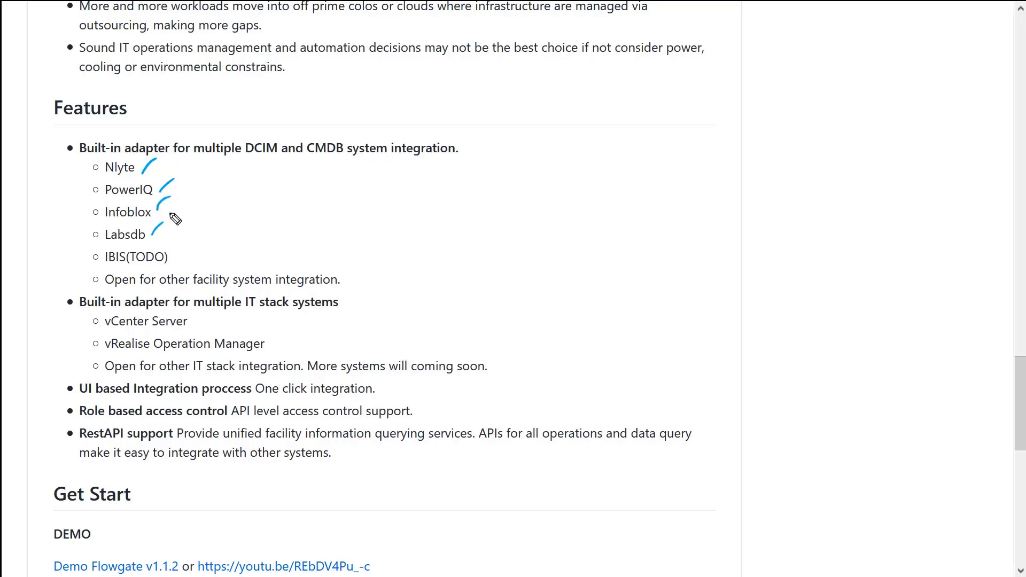
{"action": "left_click_drag", "start_coordinate": [176, 261], "coordinate": [184, 247]}
{"action": "left_click_drag", "start_coordinate": [348, 283], "coordinate": [368, 266]}
{"action": "left_click_drag", "start_coordinate": [196, 324], "coordinate": [206, 315]}
{"action": "left_click_drag", "start_coordinate": [270, 348], "coordinate": [286, 332]}
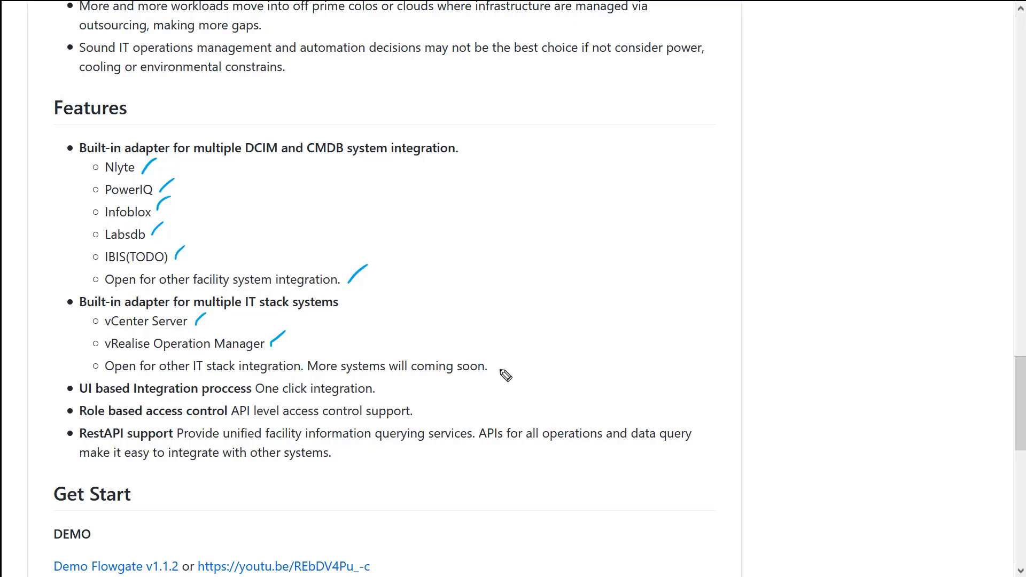
{"action": "left_click_drag", "start_coordinate": [502, 371], "coordinate": [518, 355]}
{"action": "key", "text": "e"}
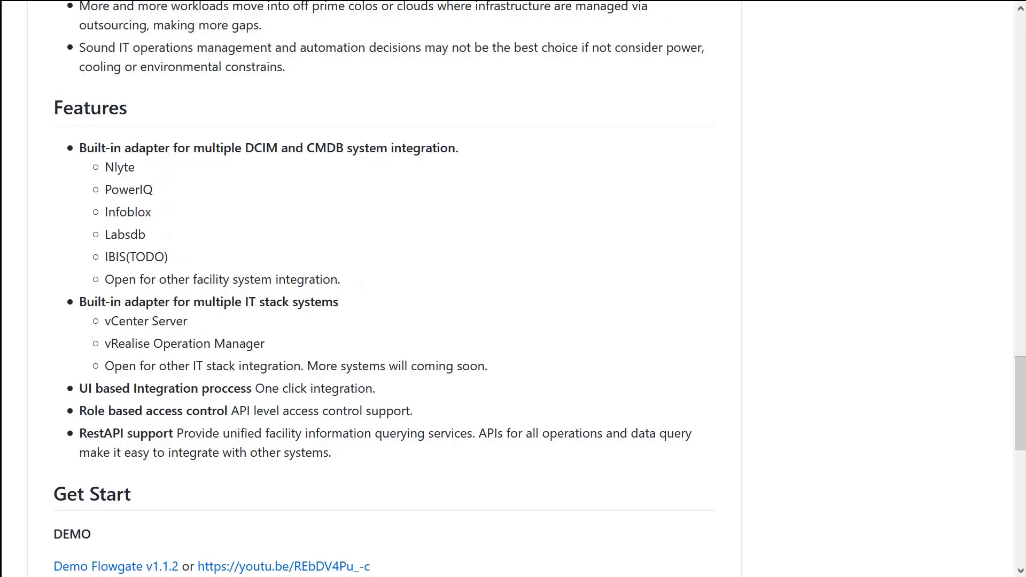
- Look over the readme's Get Start links and the FlowGate download page on VMware Flings
{"action": "scroll", "coordinate": [529, 349], "scroll_direction": "down", "scroll_amount": 2}
{"action": "left_click_drag", "start_coordinate": [1020, 419], "coordinate": [1020, 473]}
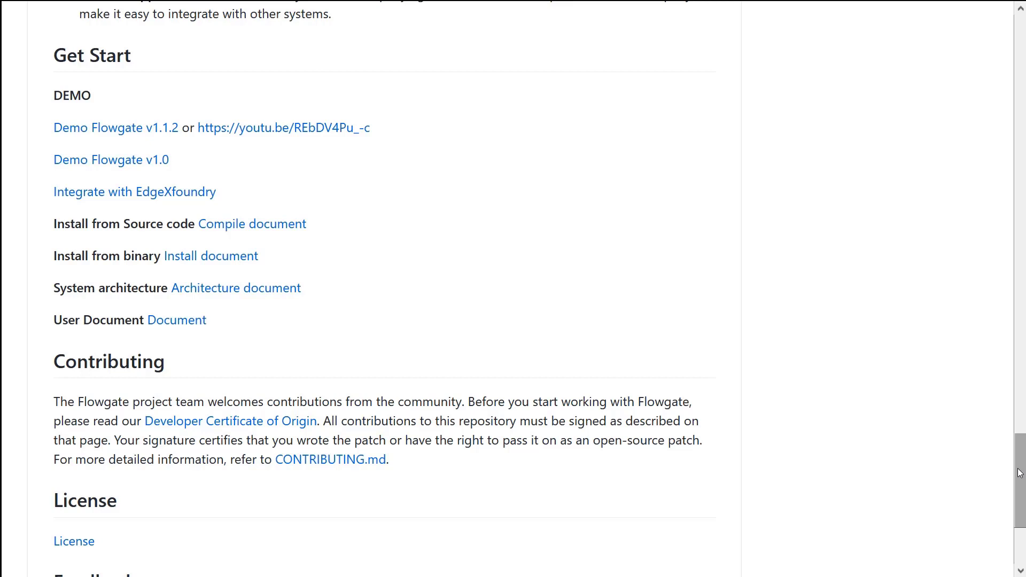
{"action": "key", "text": "alt+Left"}
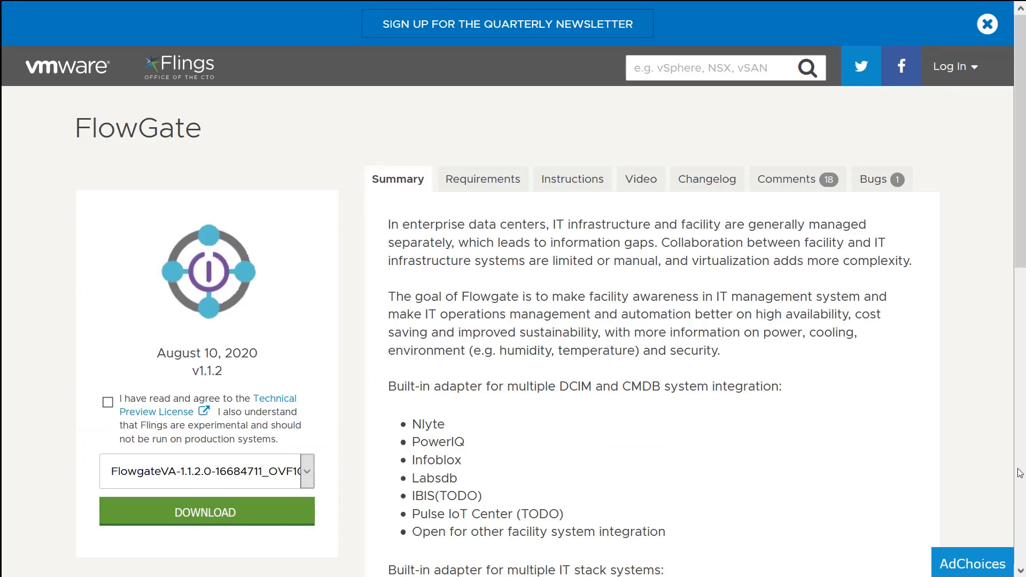
{"action": "mouse_move", "coordinate": [191, 402]}
{"action": "left_mouse_down"}
{"action": "mouse_move", "coordinate": [171, 573]}
{"action": "mouse_move", "coordinate": [305, 414]}
{"action": "mouse_move", "coordinate": [206, 409]}
{"action": "left_mouse_up"}
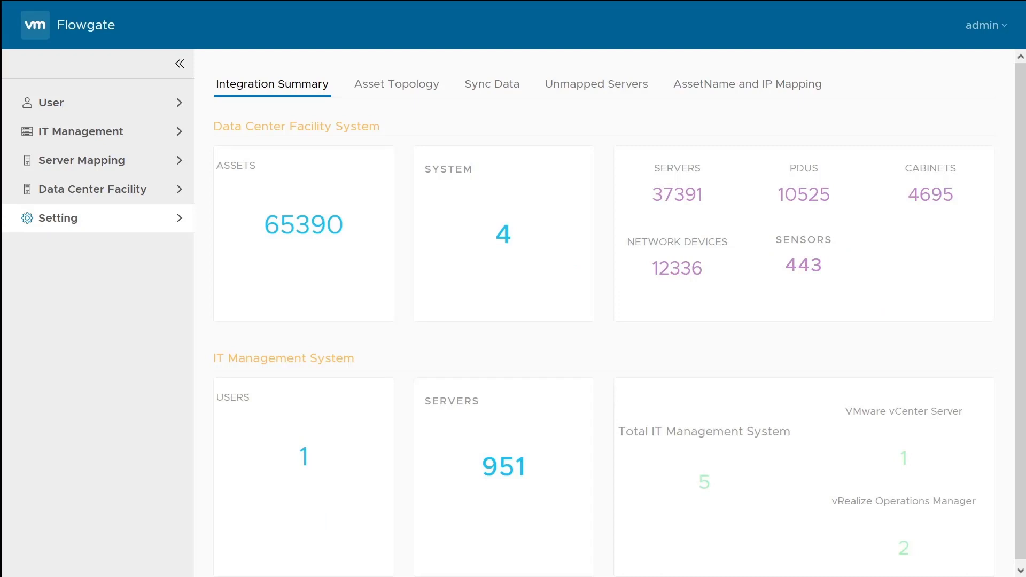
- Examine the data center facility asset counts and the IT management server count in Flowgate's Integration Summary
{"action": "mouse_move", "coordinate": [729, 135]}
{"action": "left_mouse_down"}
{"action": "mouse_move", "coordinate": [672, 142]}
{"action": "mouse_move", "coordinate": [691, 323]}
{"action": "mouse_move", "coordinate": [978, 276]}
{"action": "mouse_move", "coordinate": [793, 139]}
{"action": "mouse_move", "coordinate": [719, 140]}
{"action": "left_mouse_up"}
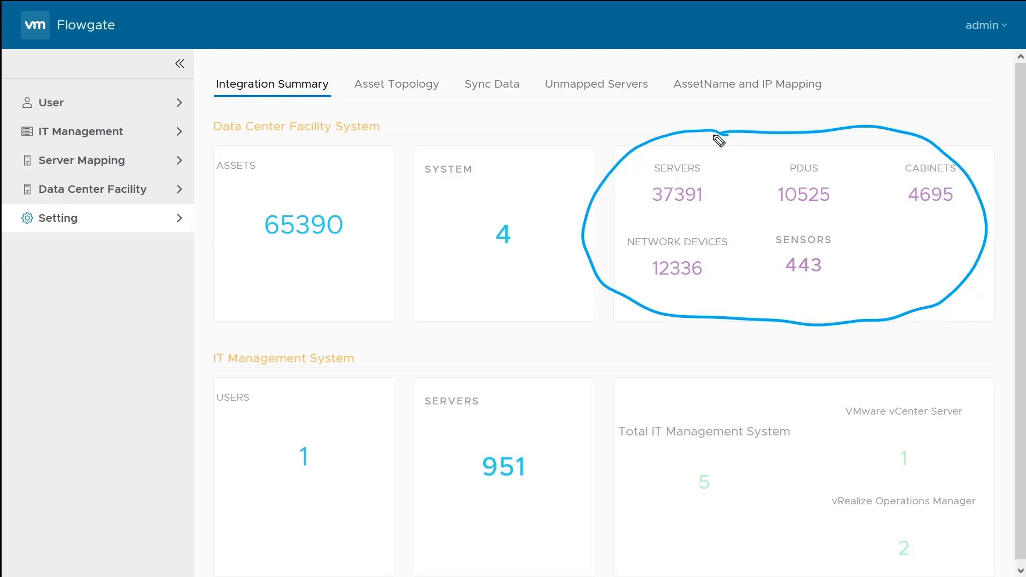
{"action": "mouse_move", "coordinate": [497, 426]}
{"action": "left_mouse_down"}
{"action": "mouse_move", "coordinate": [493, 531]}
{"action": "mouse_move", "coordinate": [521, 432]}
{"action": "left_mouse_up"}
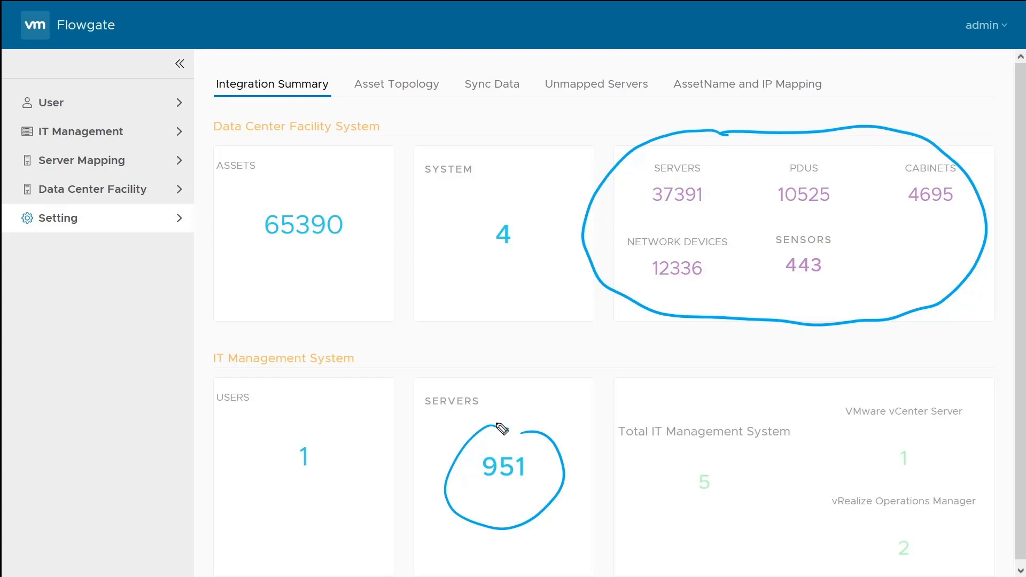
{"action": "key", "text": "Escape"}
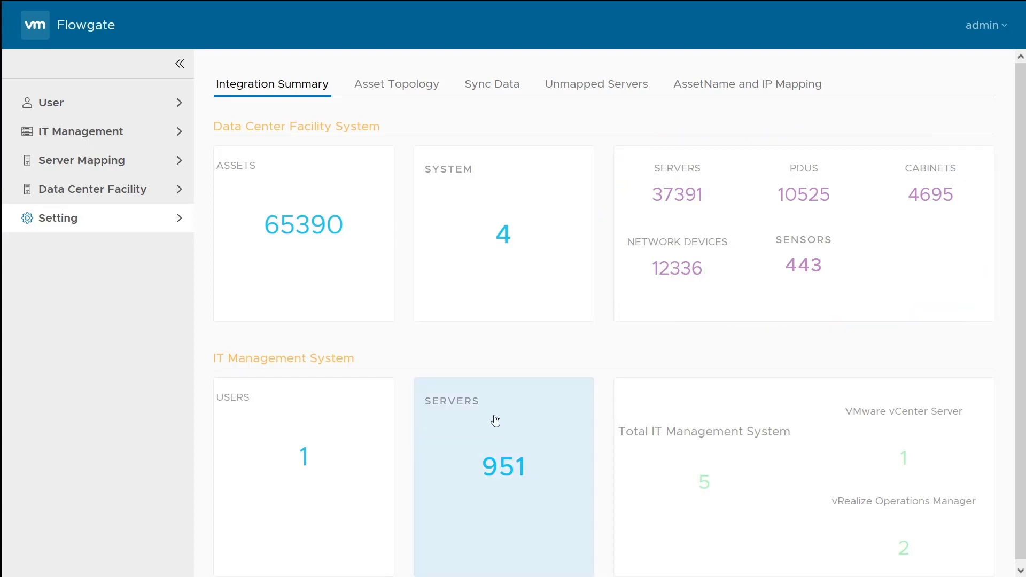
- Display the asset topology for the SC2VC01 vCenter
{"action": "left_click", "coordinate": [405, 95]}
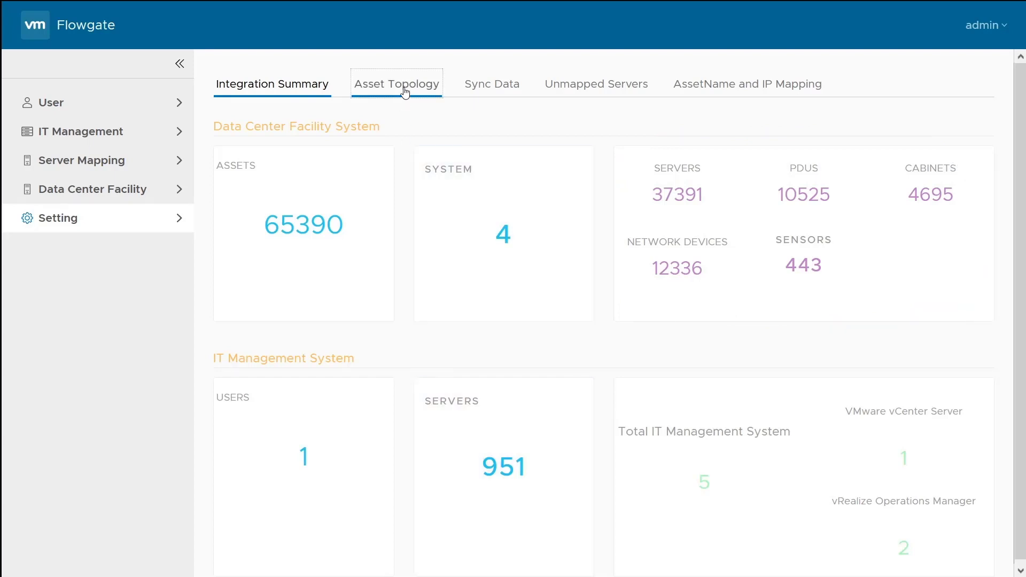
{"action": "left_click", "coordinate": [469, 130]}
{"action": "left_click", "coordinate": [465, 162]}
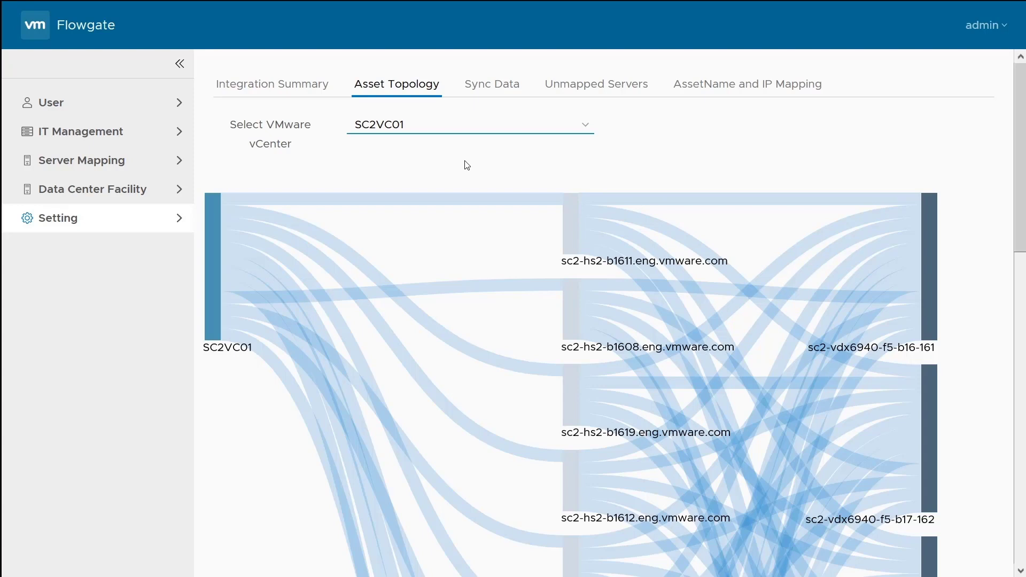
- Trace the topology links from SC2VC01 through host sc2-hs2-b1611.eng.vmware.com to its network switches
{"action": "left_click_drag", "start_coordinate": [214, 258], "coordinate": [264, 221]}
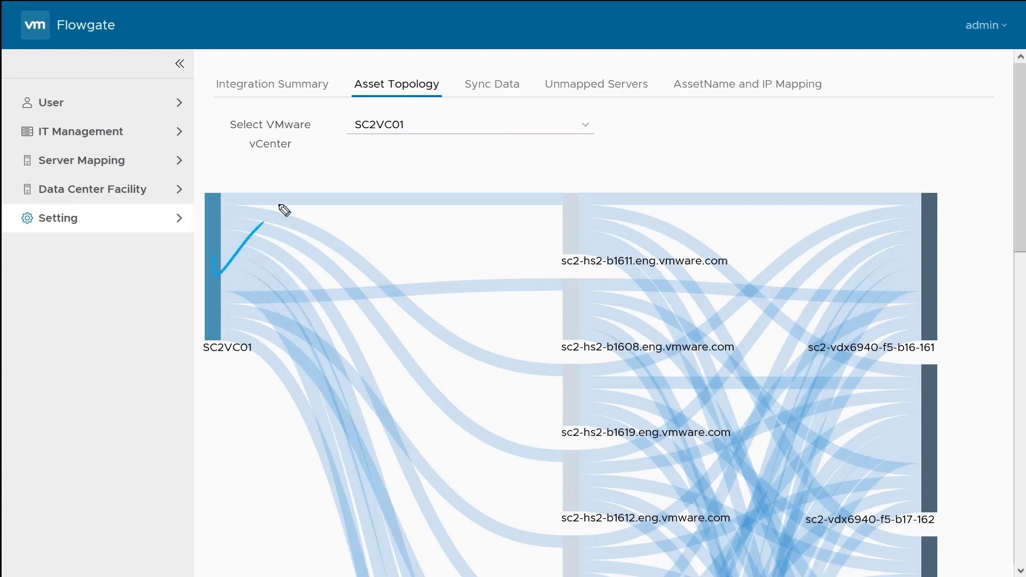
{"action": "left_click_drag", "start_coordinate": [573, 224], "coordinate": [613, 185]}
{"action": "left_click_drag", "start_coordinate": [937, 209], "coordinate": [984, 176]}
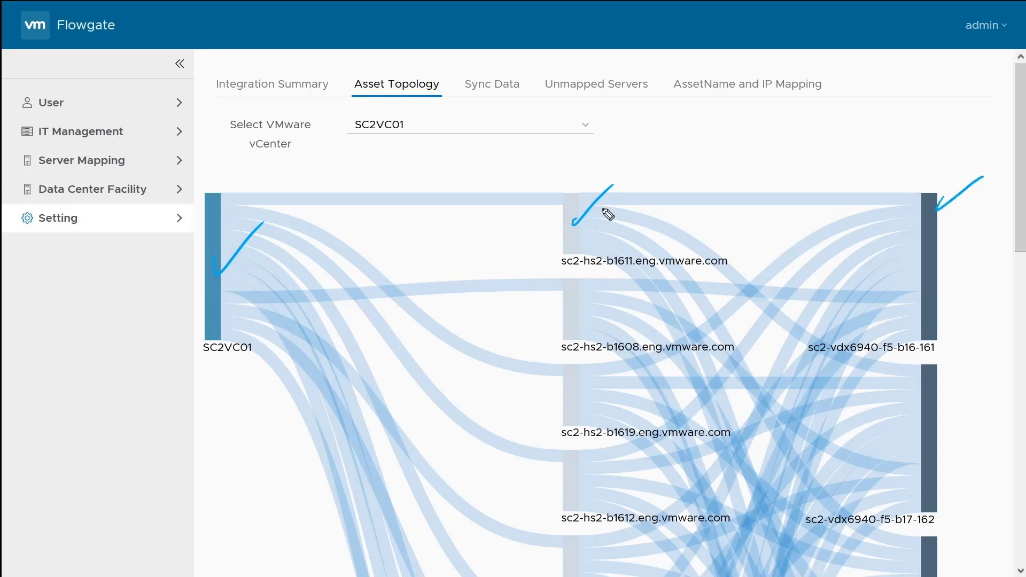
{"action": "mouse_move", "coordinate": [591, 212]}
{"action": "left_mouse_down"}
{"action": "mouse_move", "coordinate": [617, 201]}
{"action": "mouse_move", "coordinate": [796, 323]}
{"action": "mouse_move", "coordinate": [930, 365]}
{"action": "left_mouse_up"}
{"action": "mouse_move", "coordinate": [589, 227]}
{"action": "left_mouse_down"}
{"action": "mouse_move", "coordinate": [608, 224]}
{"action": "mouse_move", "coordinate": [696, 318]}
{"action": "mouse_move", "coordinate": [881, 546]}
{"action": "mouse_move", "coordinate": [930, 548]}
{"action": "left_mouse_up"}
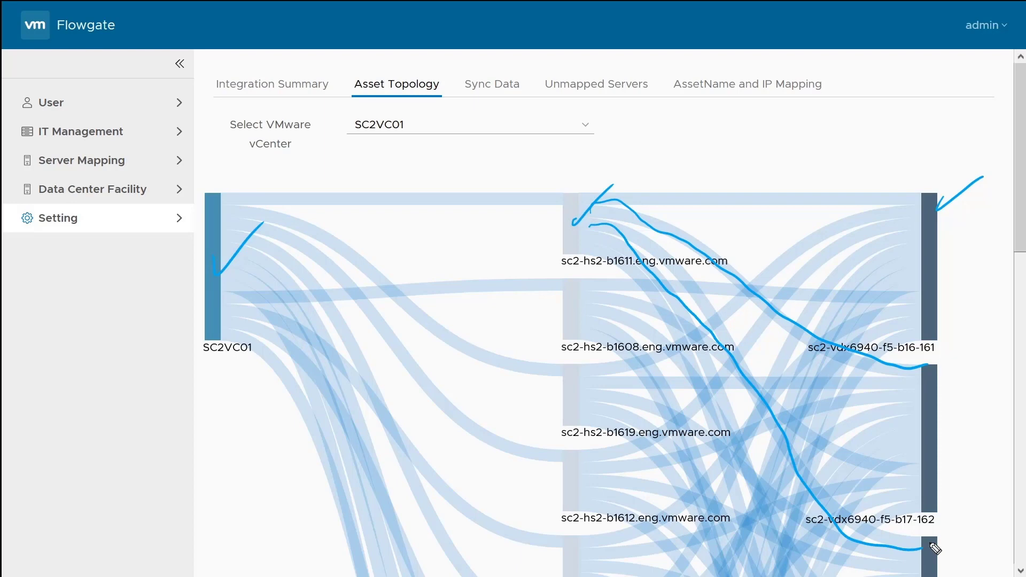
{"action": "key", "text": "Escape"}
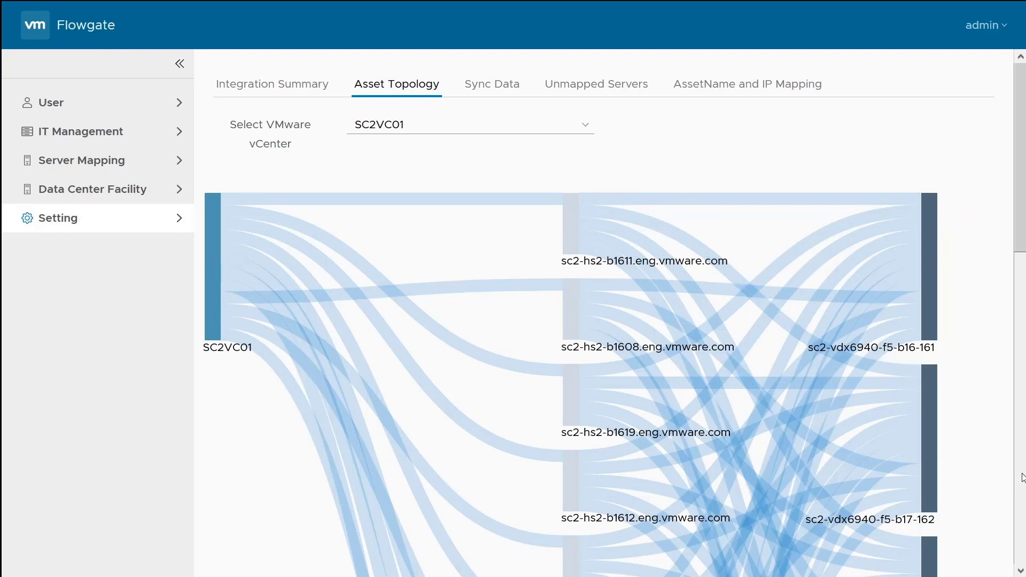
- Trace the topology links from host sc2-hs2-b1613.eng.vmware.com to the sc2-b17-pdu-blue and sc2-b17-pdu-red PDUs
{"action": "left_click", "coordinate": [1023, 477]}
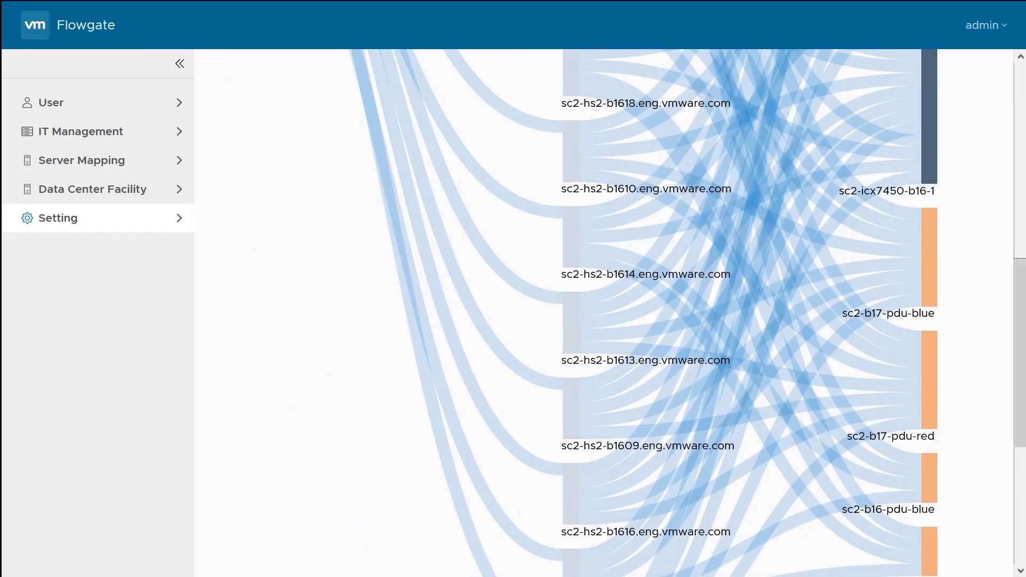
{"action": "left_click_drag", "start_coordinate": [945, 240], "coordinate": [983, 227]}
{"action": "mouse_move", "coordinate": [593, 338]}
{"action": "left_mouse_down"}
{"action": "mouse_move", "coordinate": [743, 315]}
{"action": "mouse_move", "coordinate": [918, 255]}
{"action": "left_mouse_up"}
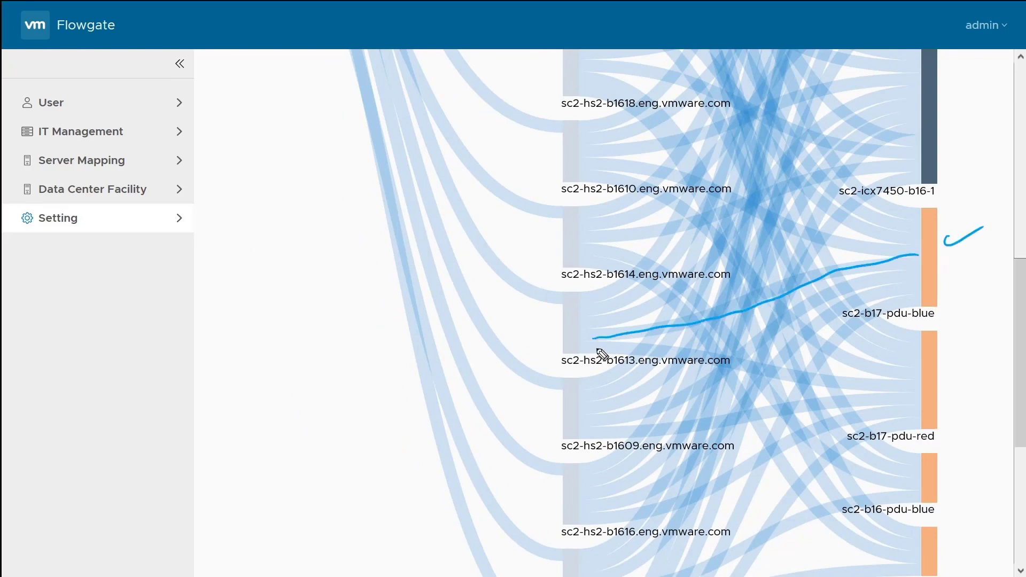
{"action": "left_click_drag", "start_coordinate": [594, 348], "coordinate": [921, 384]}
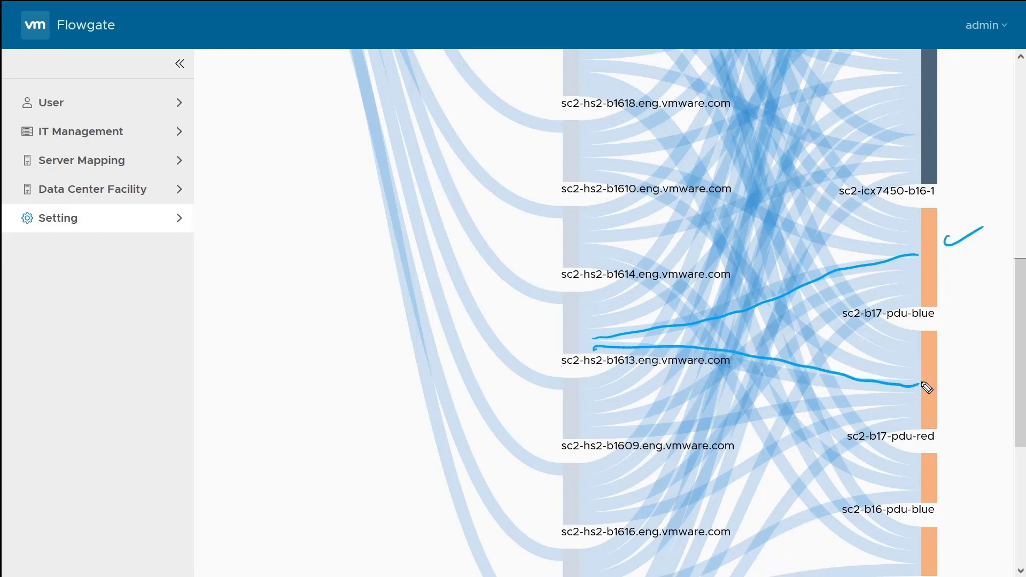
{"action": "key", "text": "Escape"}
- Review the configured DCIM and CMDB facility integrations and the VMware IT management integrations
{"action": "left_click", "coordinate": [189, 185]}
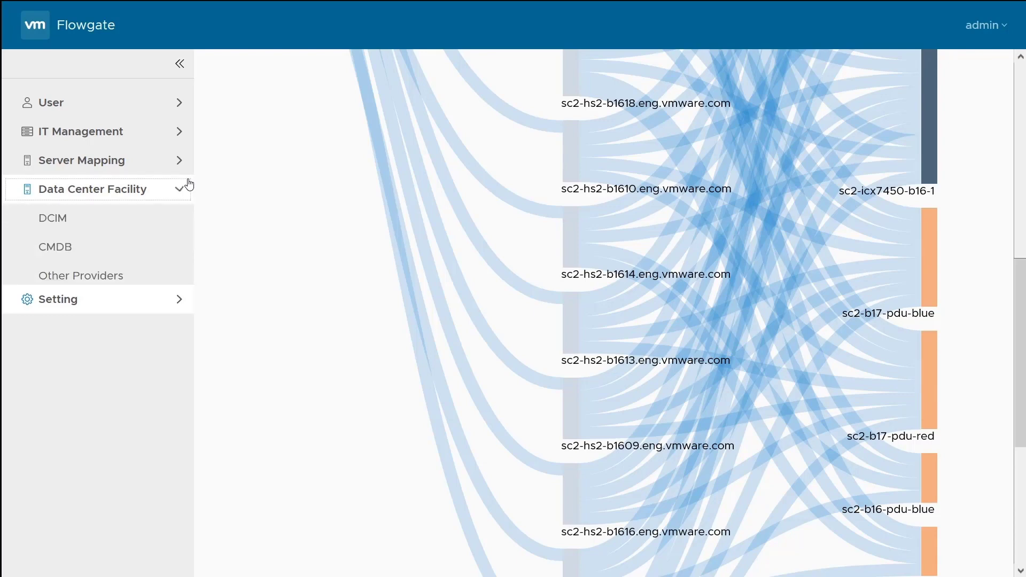
{"action": "left_click", "coordinate": [143, 220]}
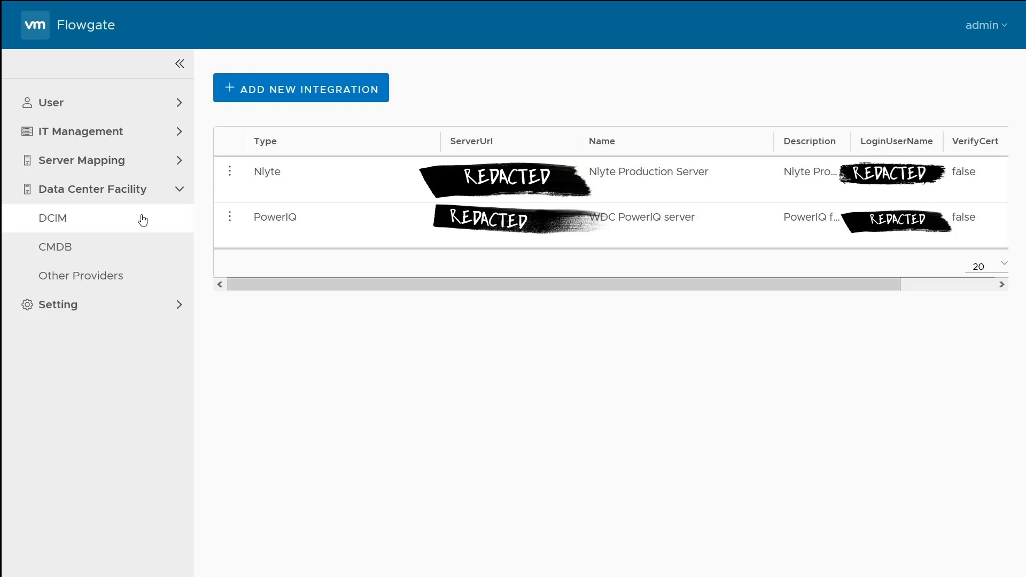
{"action": "left_click", "coordinate": [132, 249]}
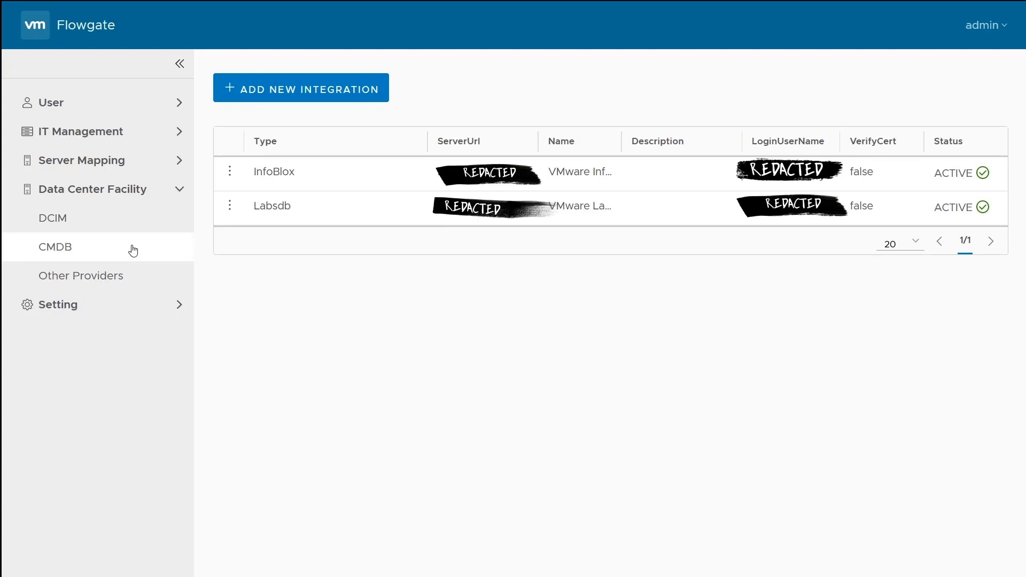
{"action": "left_click", "coordinate": [108, 140]}
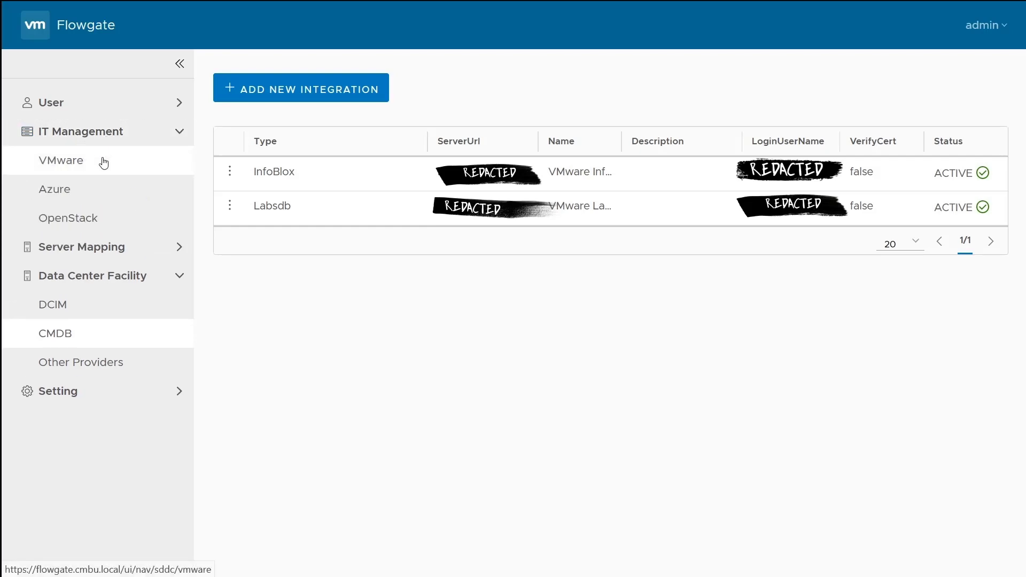
{"action": "left_click", "coordinate": [104, 162]}
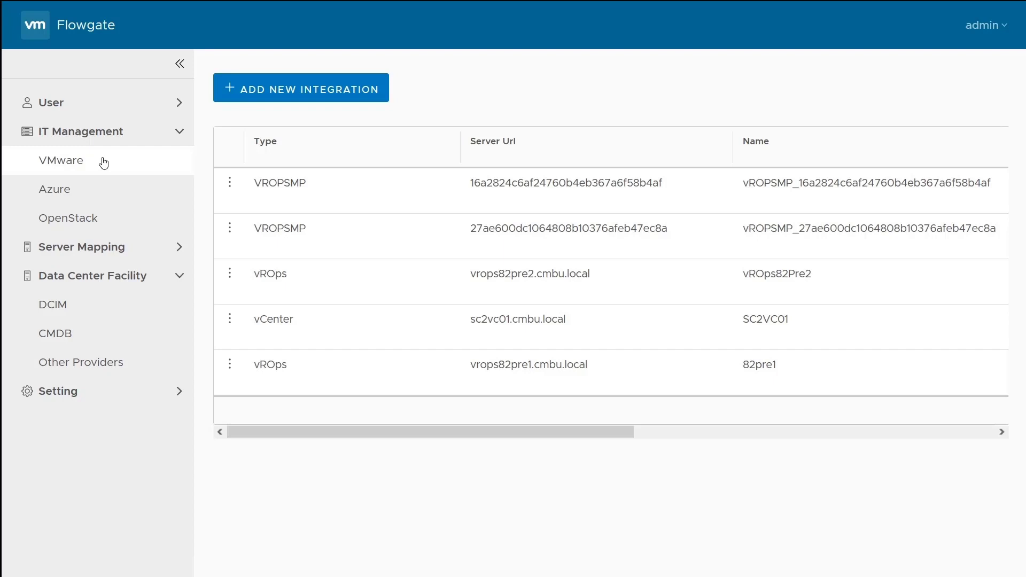
- List the server mappings of the vRealize Operations Manager server vROps82Pre2
{"action": "left_click", "coordinate": [133, 247]}
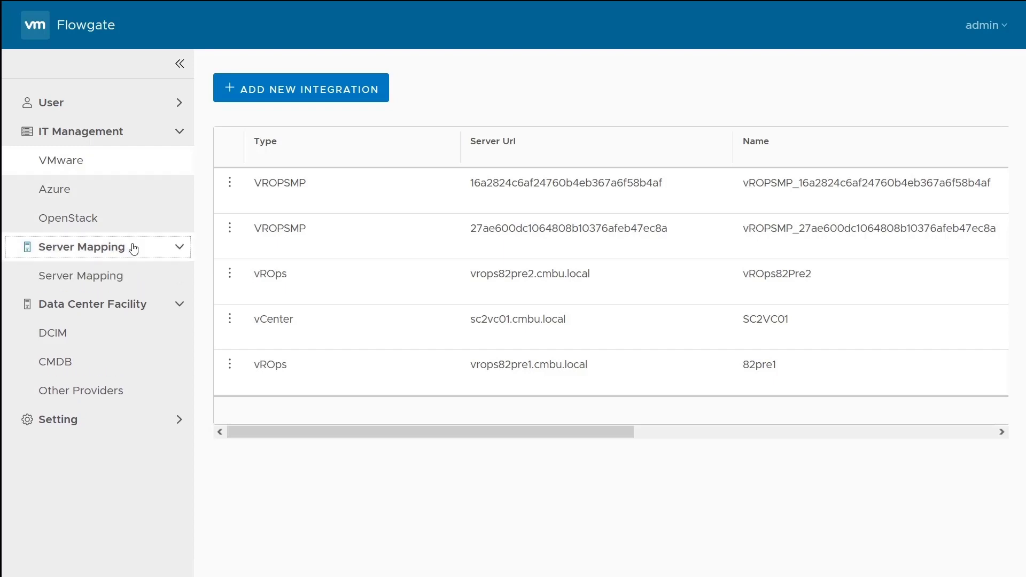
{"action": "left_click", "coordinate": [125, 276]}
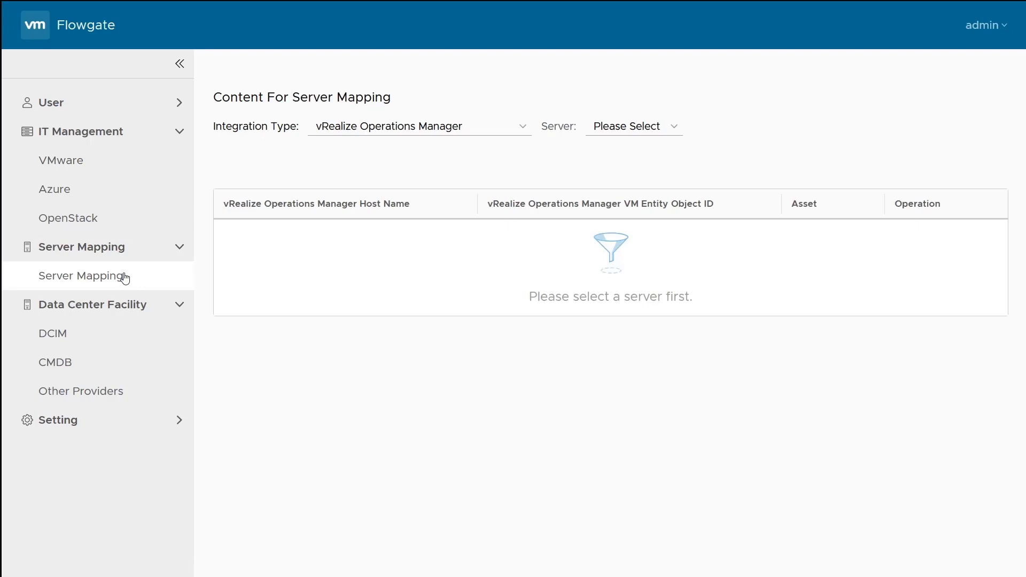
{"action": "left_click", "coordinate": [623, 136]}
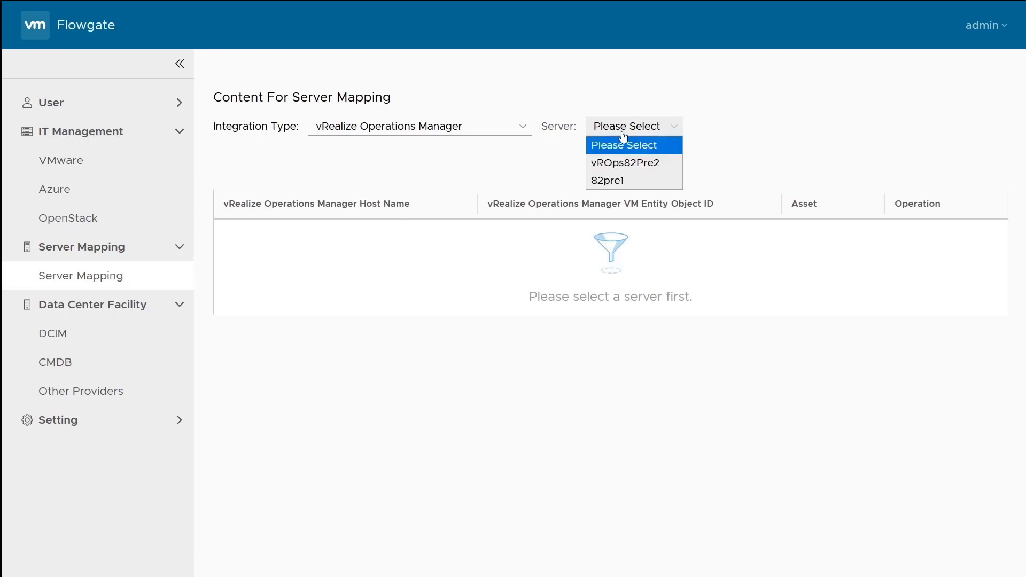
{"action": "left_click", "coordinate": [624, 162]}
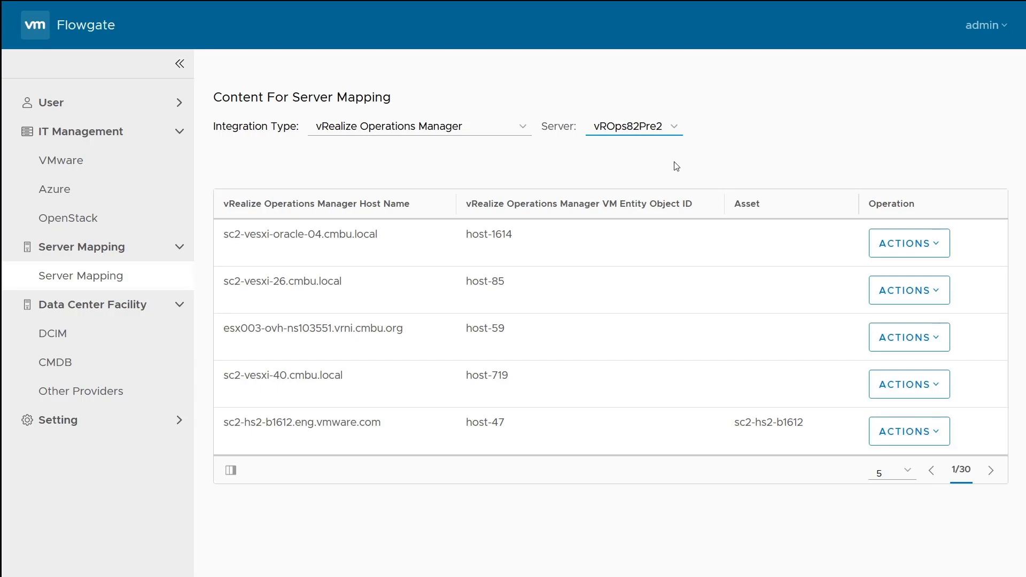
- Examine how host sc2-hs2-b1612.eng.vmware.com maps to its asset and which mapping actions sc2-vesxi-40.cmbu.local offers
{"action": "left_click_drag", "start_coordinate": [223, 437], "coordinate": [393, 435]}
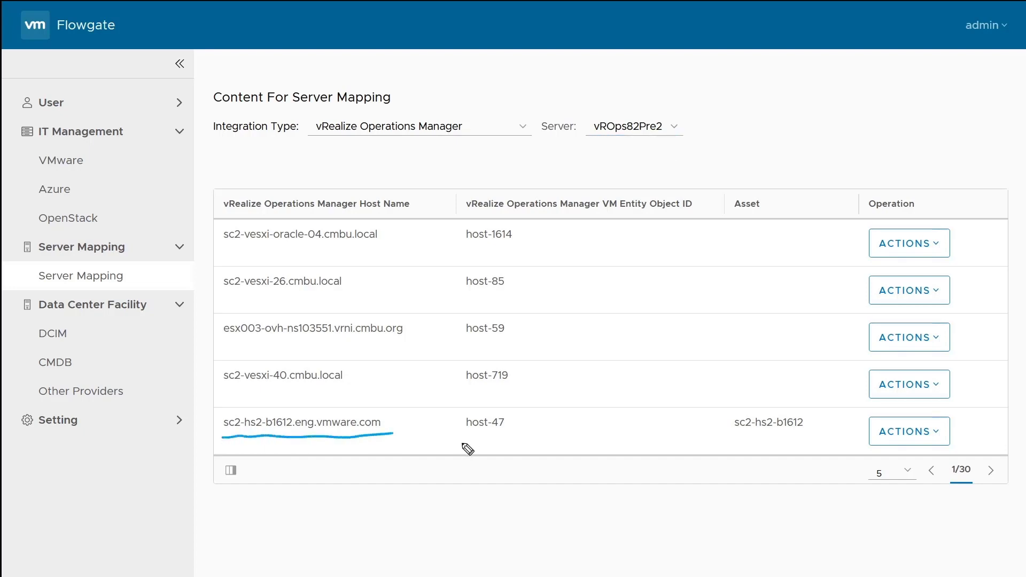
{"action": "left_click_drag", "start_coordinate": [468, 440], "coordinate": [492, 440]}
{"action": "left_click_drag", "start_coordinate": [736, 441], "coordinate": [810, 436]}
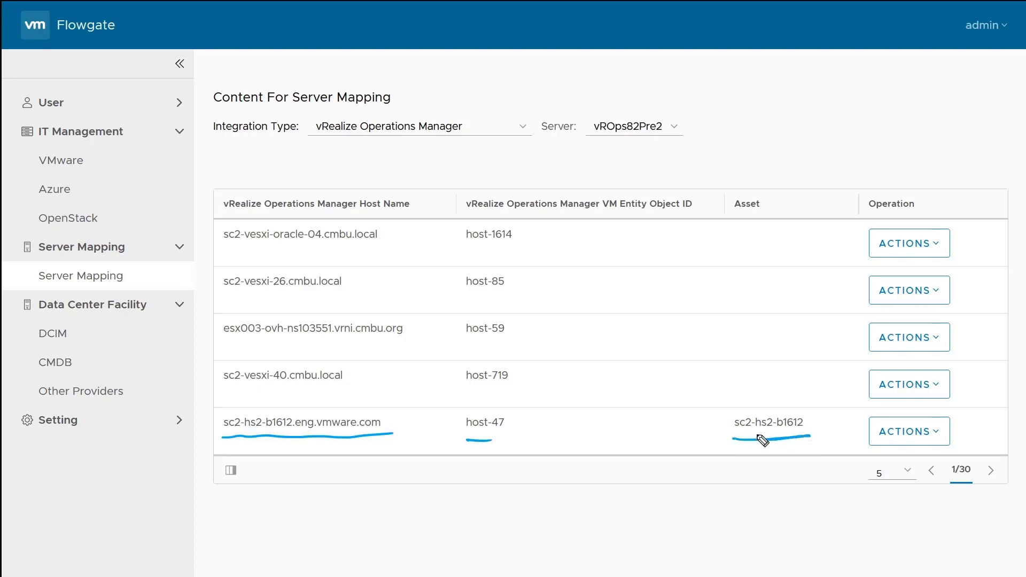
{"action": "mouse_move", "coordinate": [732, 427]}
{"action": "left_mouse_down"}
{"action": "mouse_move", "coordinate": [649, 438]}
{"action": "mouse_move", "coordinate": [523, 433]}
{"action": "mouse_move", "coordinate": [534, 423]}
{"action": "mouse_move", "coordinate": [527, 444]}
{"action": "left_mouse_up"}
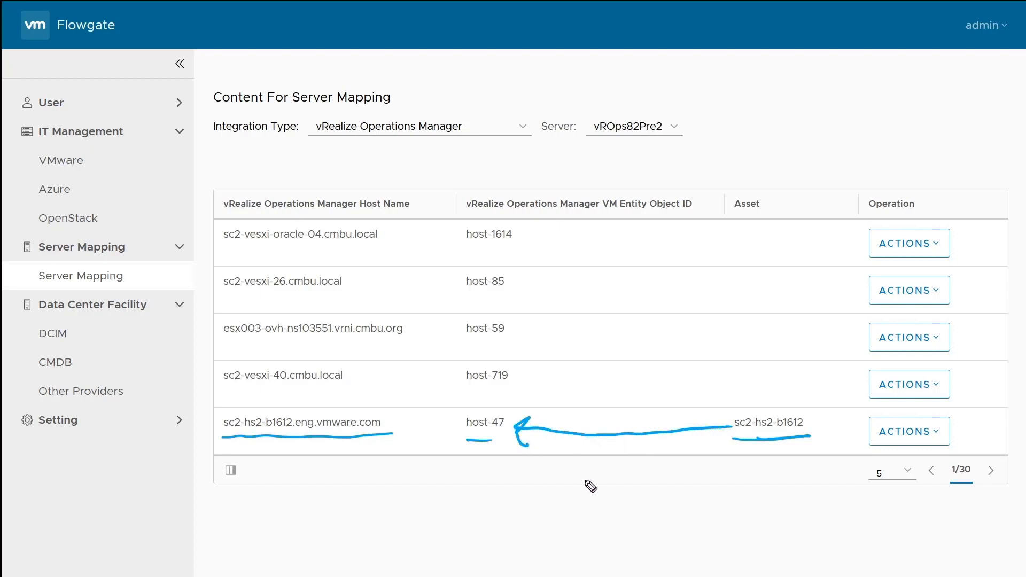
{"action": "key", "text": "e"}
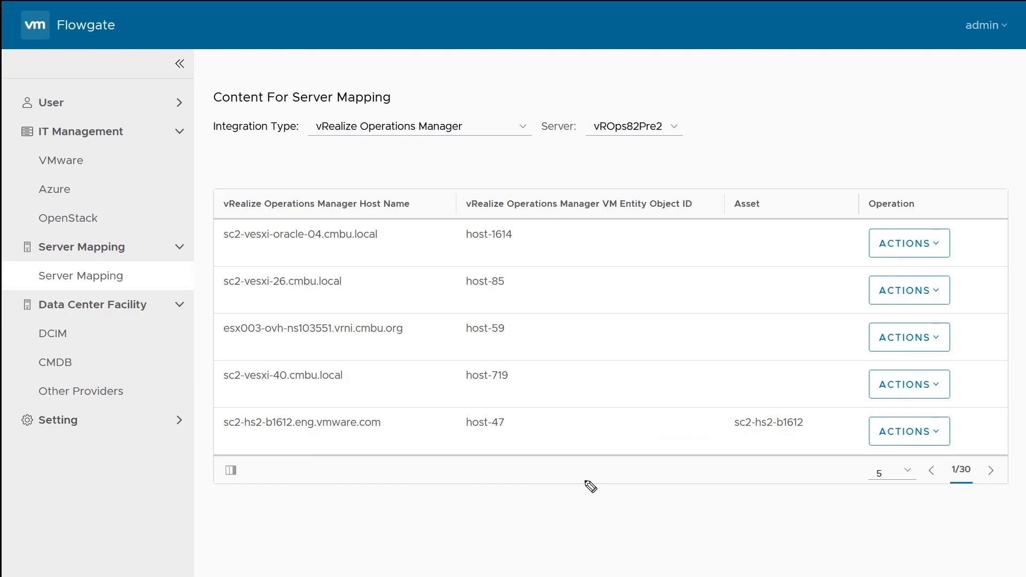
{"action": "left_click", "coordinate": [919, 391]}
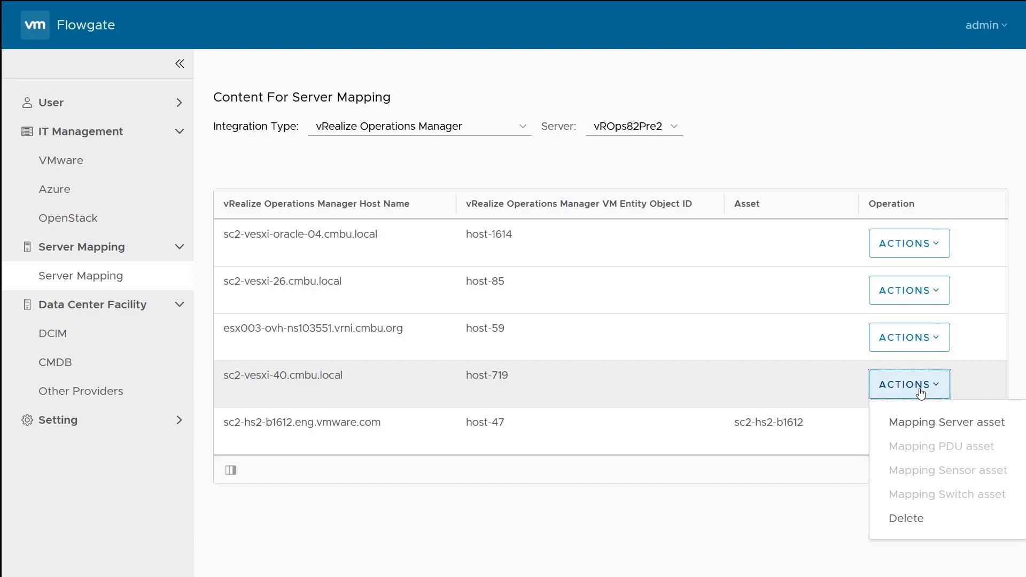
{"action": "left_click", "coordinate": [920, 393]}
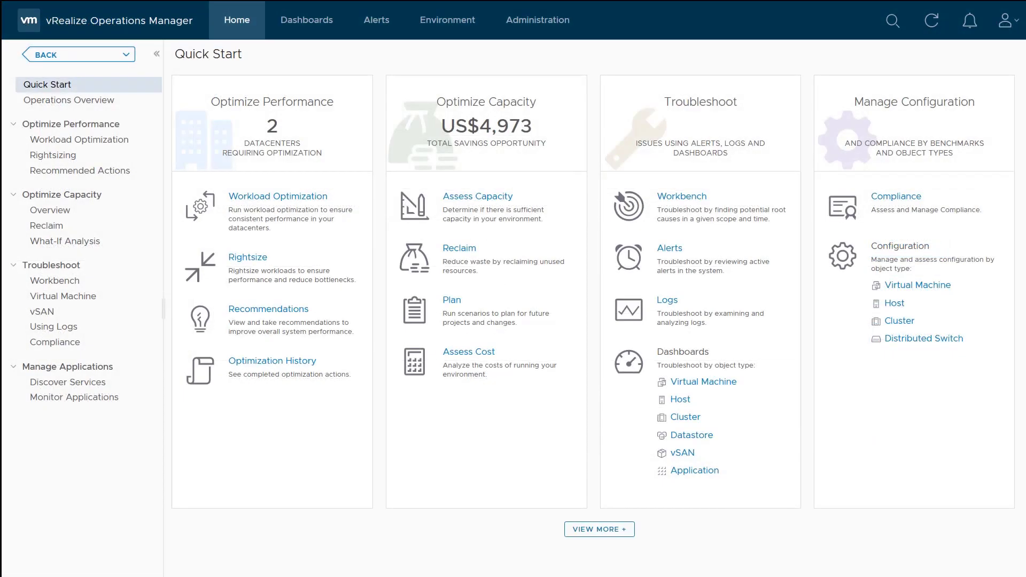
- Locate the Management Pack for Flowgate among the other management packs in the solutions repository
{"action": "left_click", "coordinate": [555, 21]}
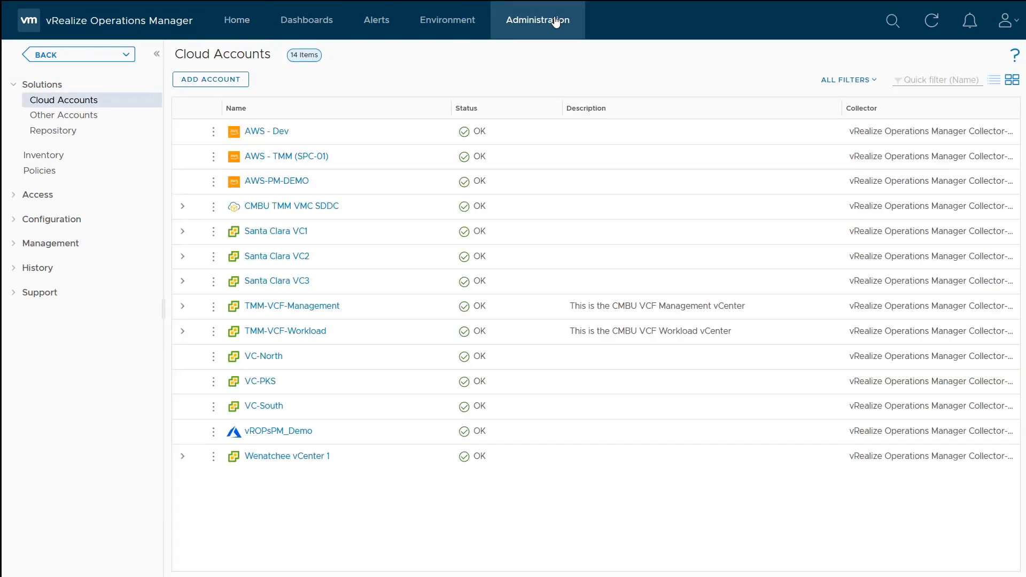
{"action": "left_click", "coordinate": [119, 133]}
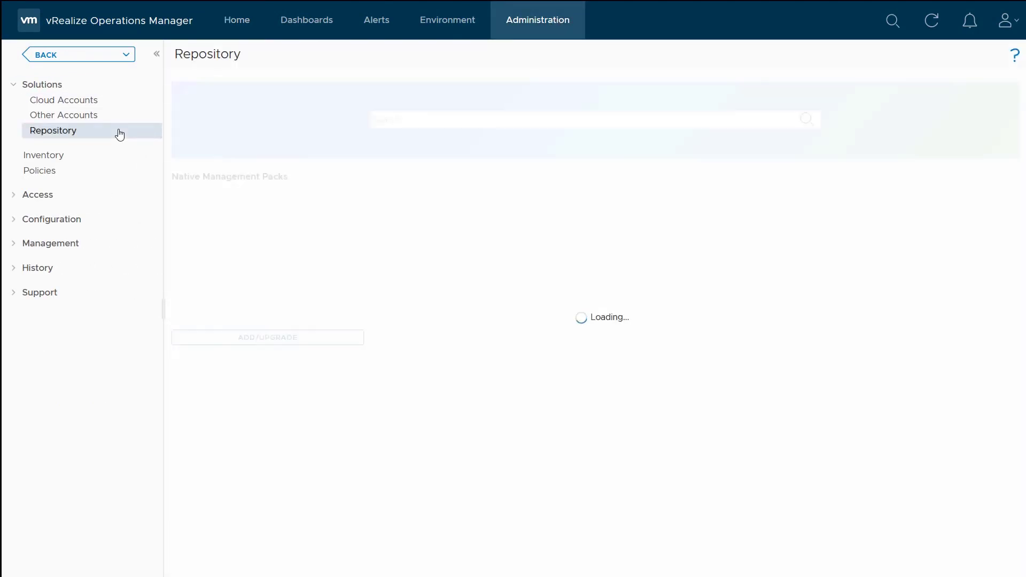
{"action": "scroll", "coordinate": [599, 320], "scroll_direction": "down", "scroll_amount": 4}
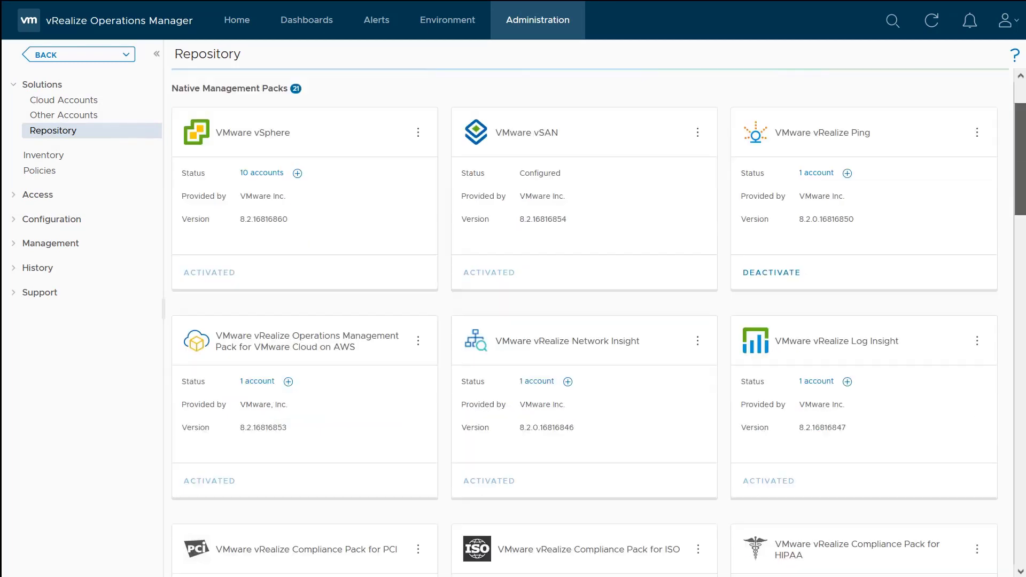
{"action": "scroll", "coordinate": [594, 321], "scroll_direction": "down", "scroll_amount": 15}
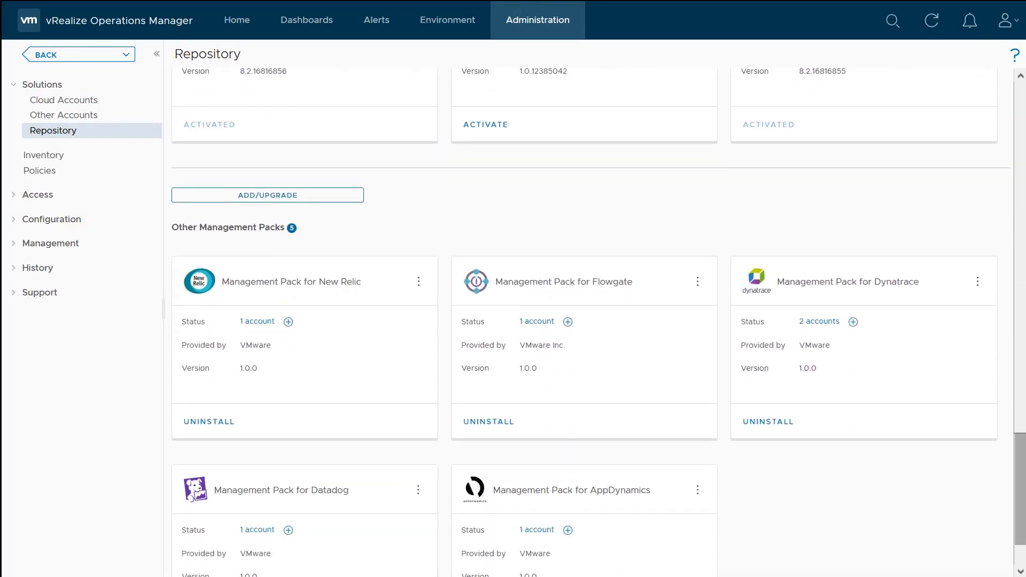
{"action": "mouse_move", "coordinate": [652, 241]}
{"action": "left_mouse_down"}
{"action": "mouse_move", "coordinate": [426, 385]}
{"action": "mouse_move", "coordinate": [673, 236]}
{"action": "mouse_move", "coordinate": [663, 234]}
{"action": "left_mouse_up"}
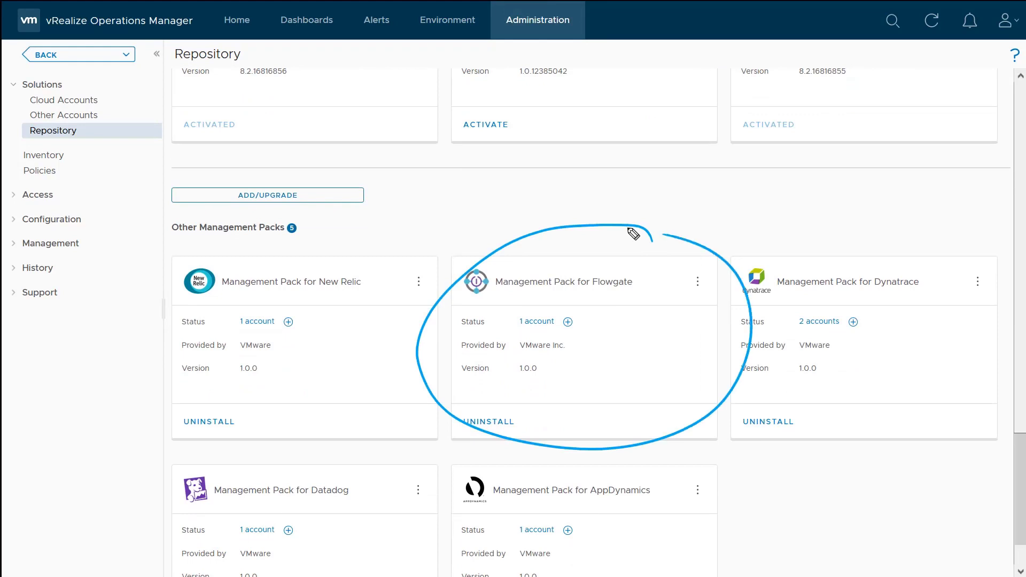
- Search for b1612 and show the metrics and object relationships of host sc2-hs2-b1612.eng.vmware.com
{"action": "left_click", "coordinate": [890, 21]}
{"action": "type", "text": "b1612"}
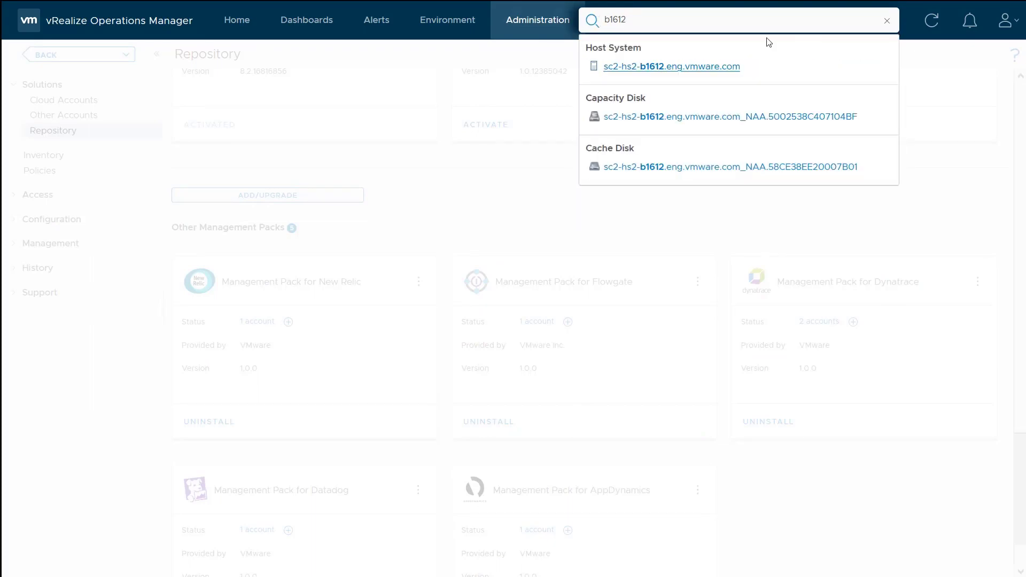
{"action": "left_click", "coordinate": [698, 70]}
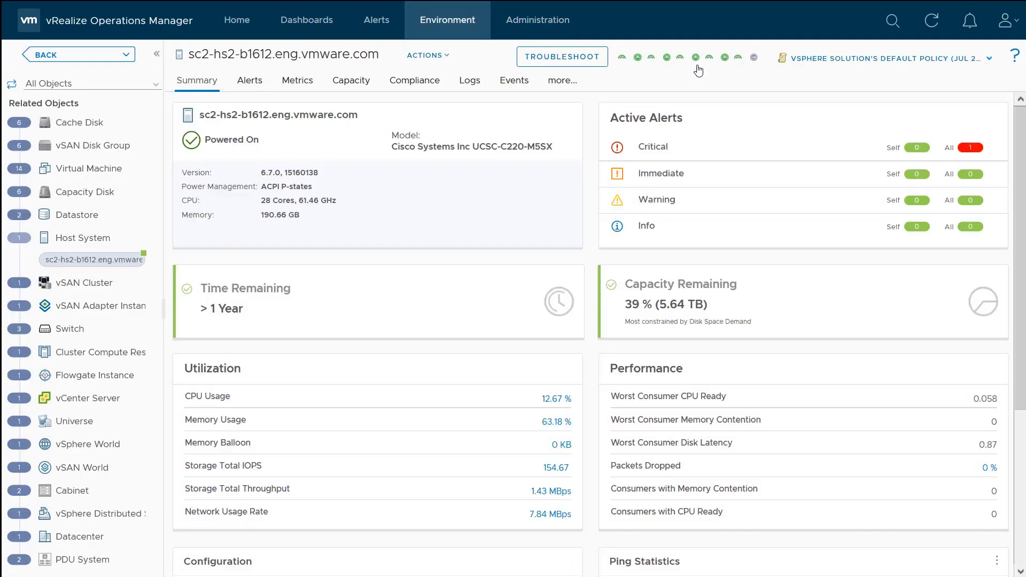
{"action": "left_click", "coordinate": [299, 84]}
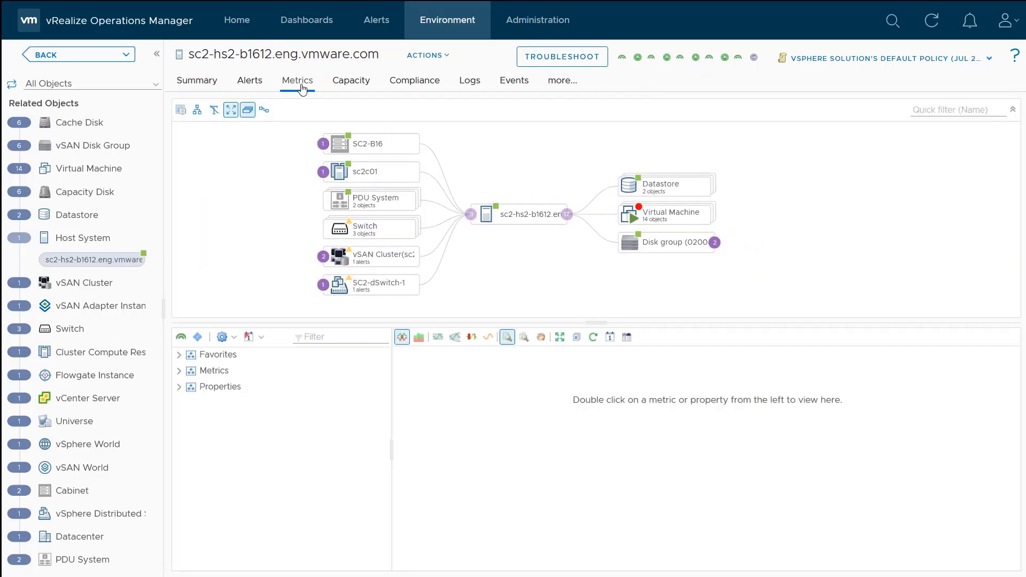
{"action": "mouse_move", "coordinate": [551, 230]}
{"action": "left_mouse_down"}
{"action": "mouse_move", "coordinate": [534, 246]}
{"action": "mouse_move", "coordinate": [561, 260]}
{"action": "left_mouse_up"}
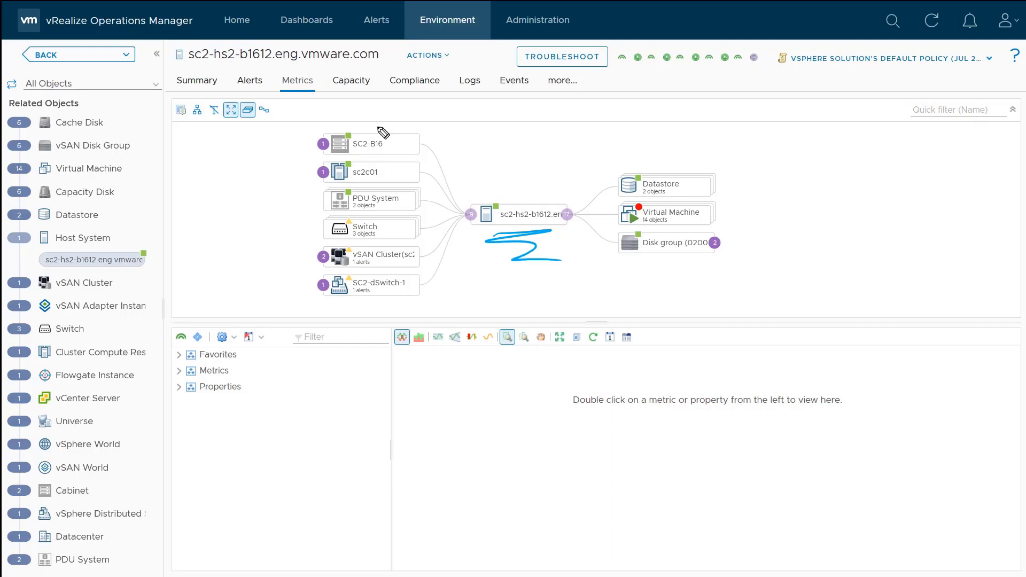
{"action": "mouse_move", "coordinate": [353, 116]}
{"action": "left_mouse_down"}
{"action": "mouse_move", "coordinate": [370, 159]}
{"action": "mouse_move", "coordinate": [374, 110]}
{"action": "left_mouse_up"}
{"action": "mouse_move", "coordinate": [397, 188]}
{"action": "left_mouse_down"}
{"action": "mouse_move", "coordinate": [331, 189]}
{"action": "mouse_move", "coordinate": [381, 180]}
{"action": "mouse_move", "coordinate": [383, 220]}
{"action": "mouse_move", "coordinate": [350, 245]}
{"action": "mouse_move", "coordinate": [373, 211]}
{"action": "left_mouse_up"}
{"action": "key", "text": "e"}
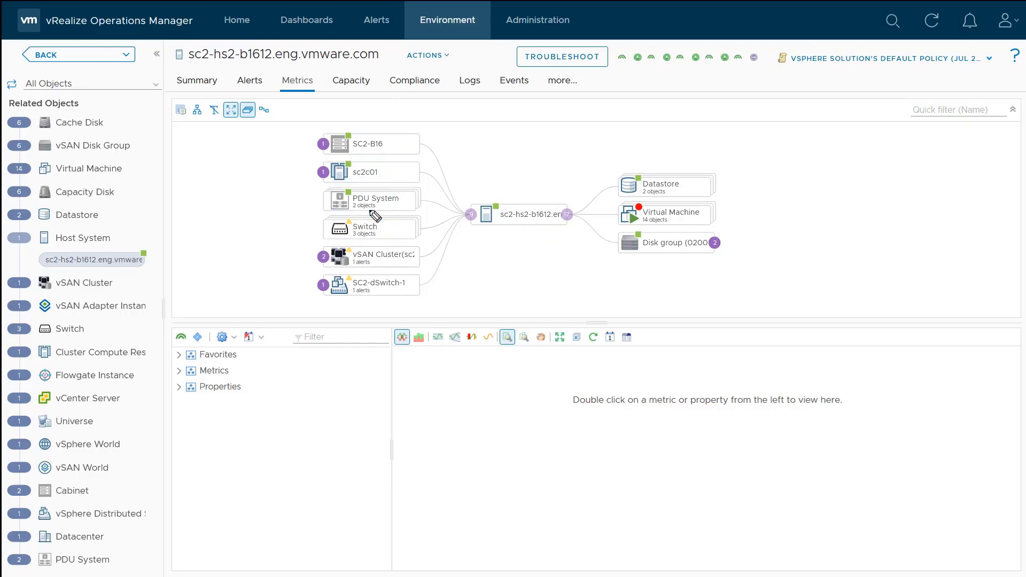
- Chart the available capacity of cabinet SC2-B16, review its location properties, and clear the chart
{"action": "left_click", "coordinate": [394, 154]}
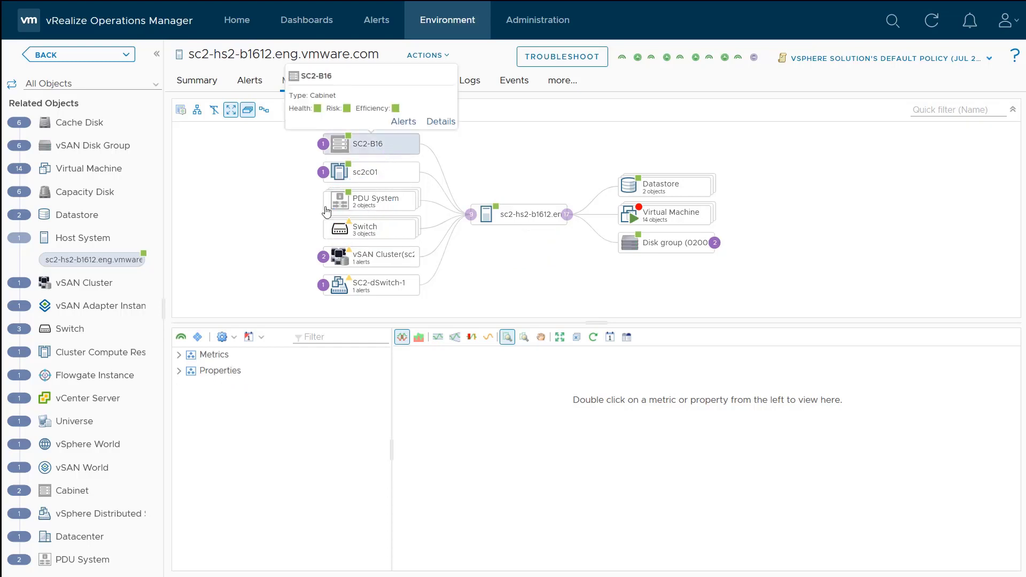
{"action": "left_click", "coordinate": [179, 371]}
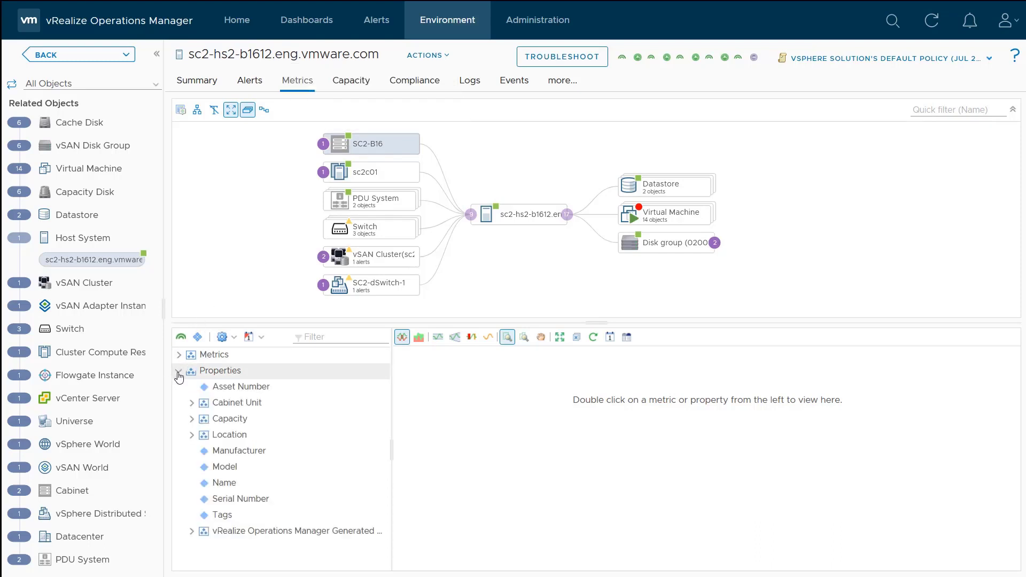
{"action": "left_click", "coordinate": [191, 419]}
{"action": "double_click", "coordinate": [255, 436]}
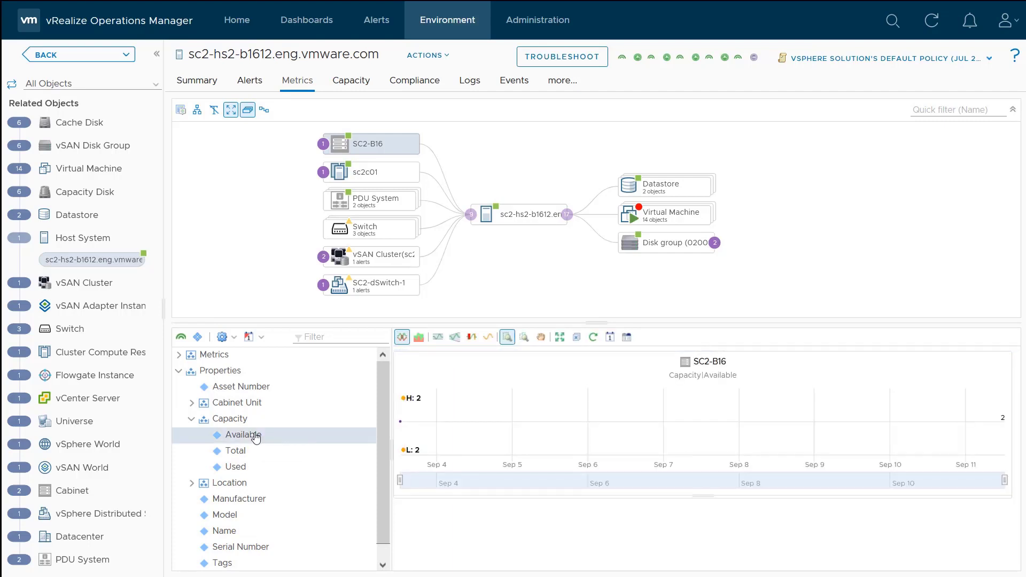
{"action": "left_click", "coordinate": [192, 483]}
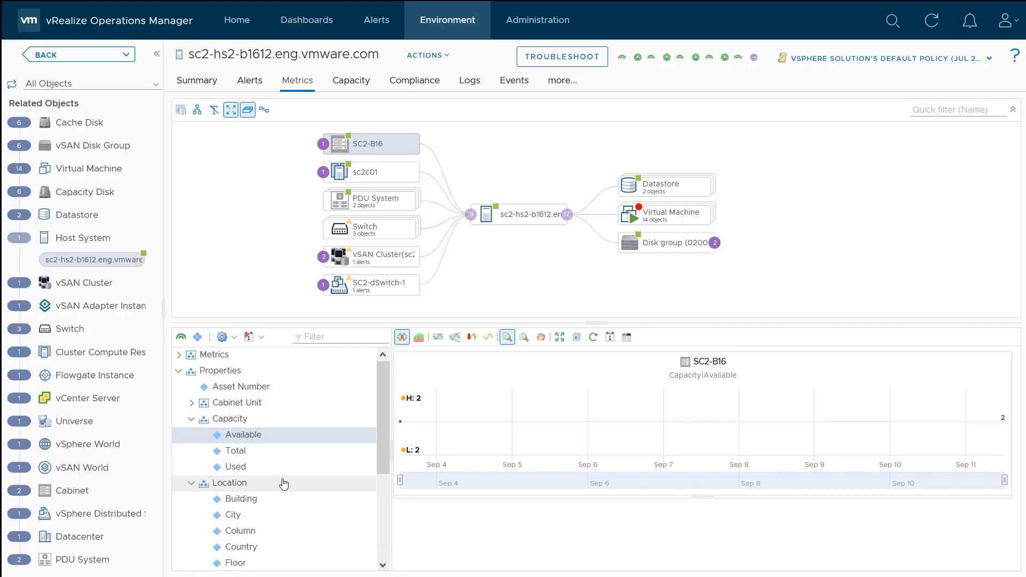
{"action": "left_click_drag", "start_coordinate": [384, 425], "coordinate": [372, 495]}
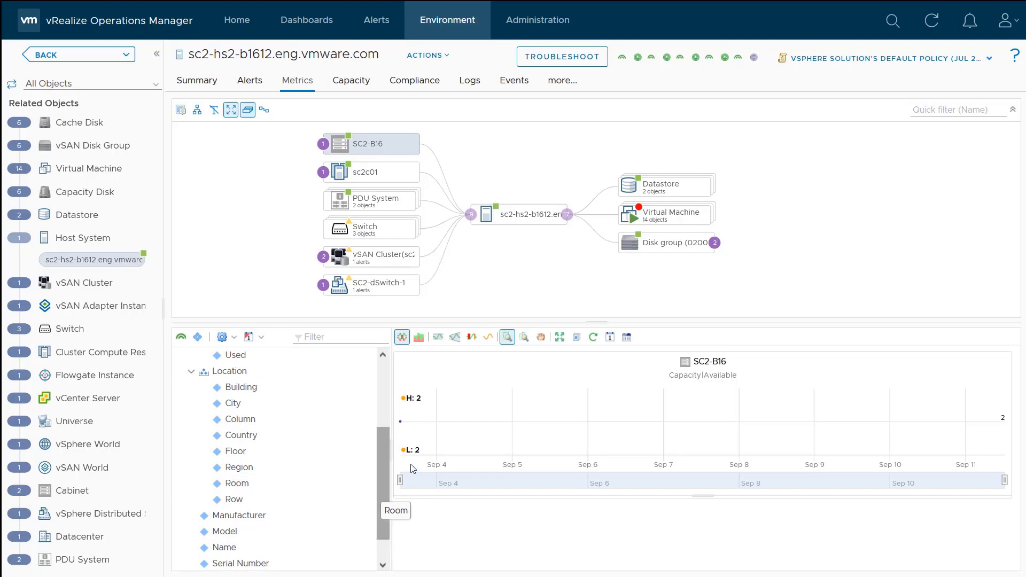
{"action": "left_click", "coordinate": [575, 342]}
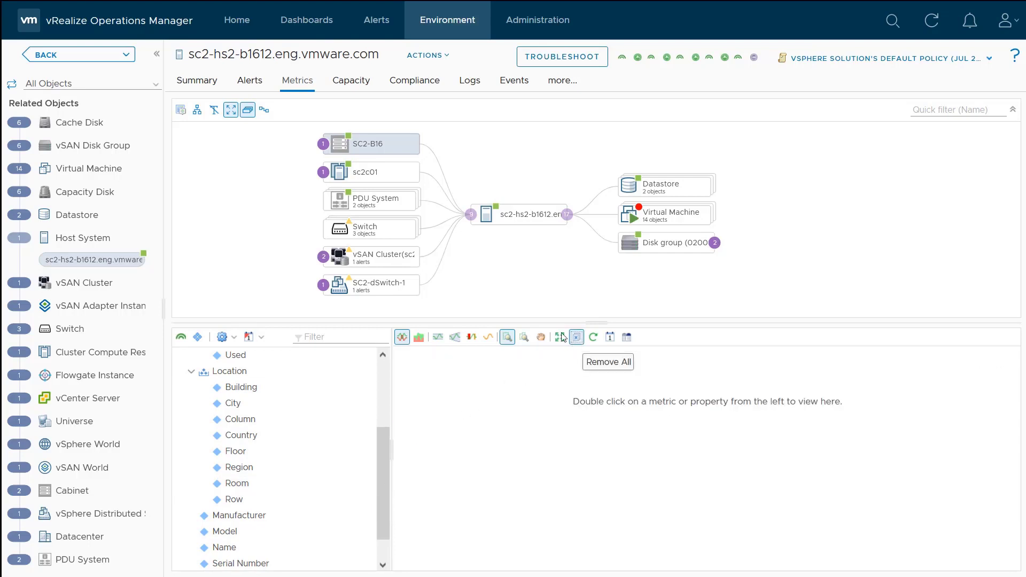
- Chart Total Current (A) for the sc2-b17-pdu-blue and sc2-b17-pdu-red PDUs, and clear both charts
{"action": "mouse_move", "coordinate": [407, 207]}
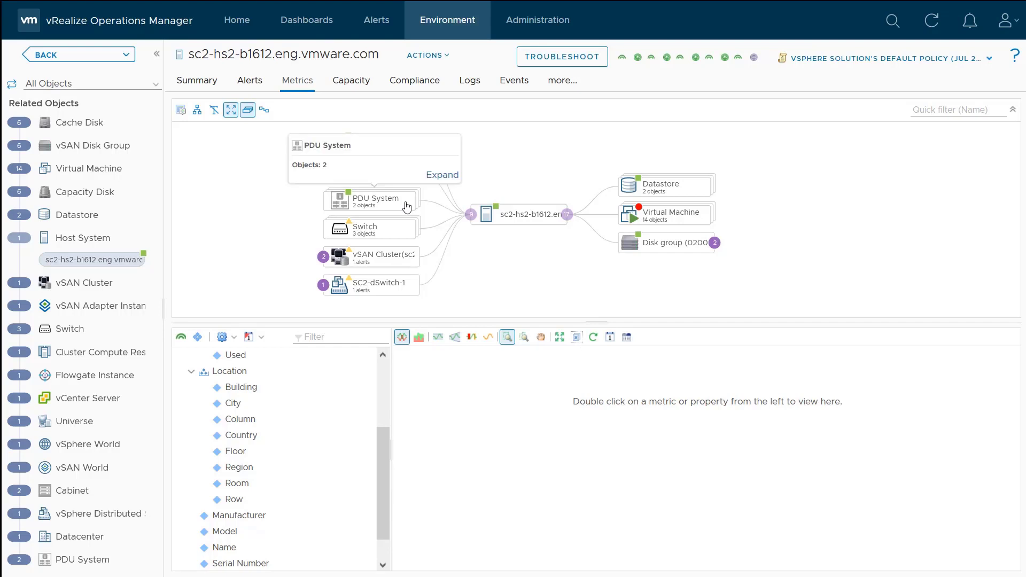
{"action": "left_click", "coordinate": [443, 176]}
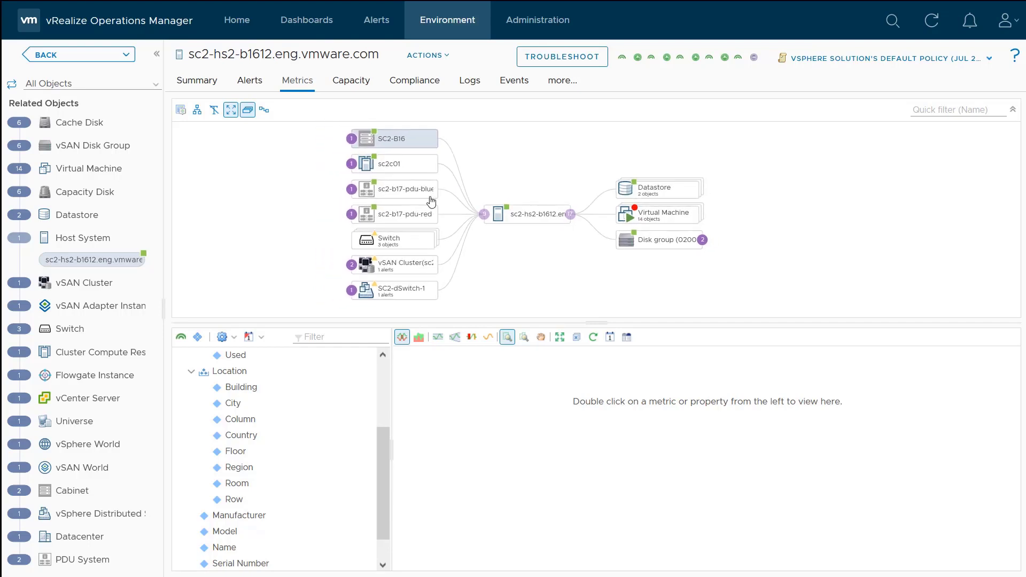
{"action": "left_click", "coordinate": [431, 202]}
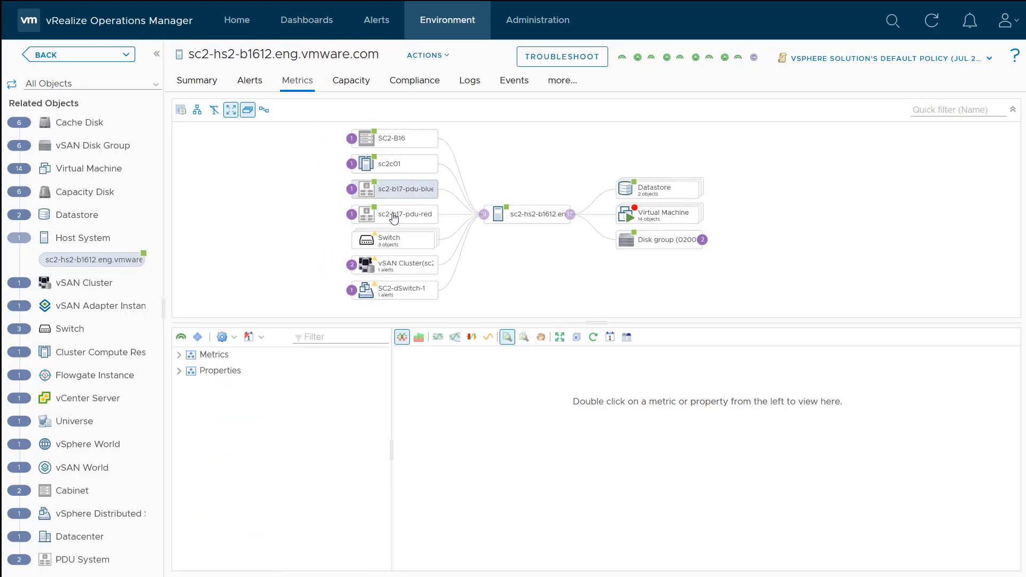
{"action": "left_click", "coordinate": [179, 355]}
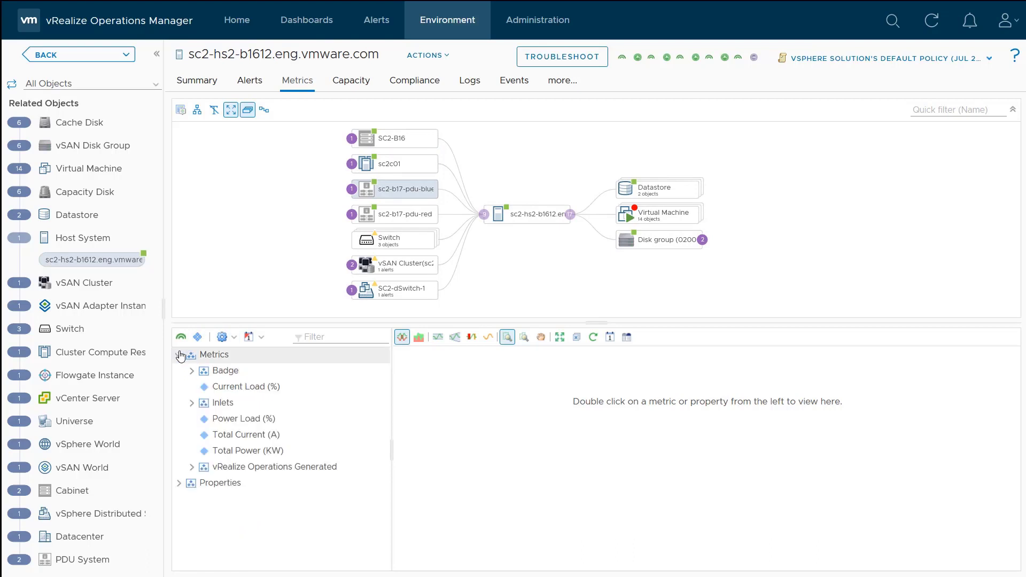
{"action": "double_click", "coordinate": [227, 435]}
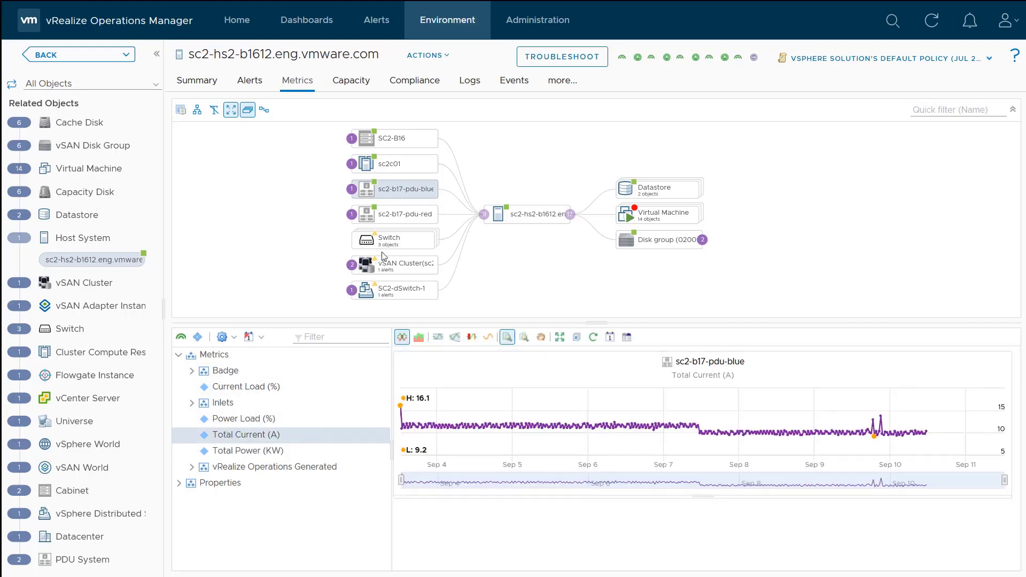
{"action": "left_click", "coordinate": [407, 219]}
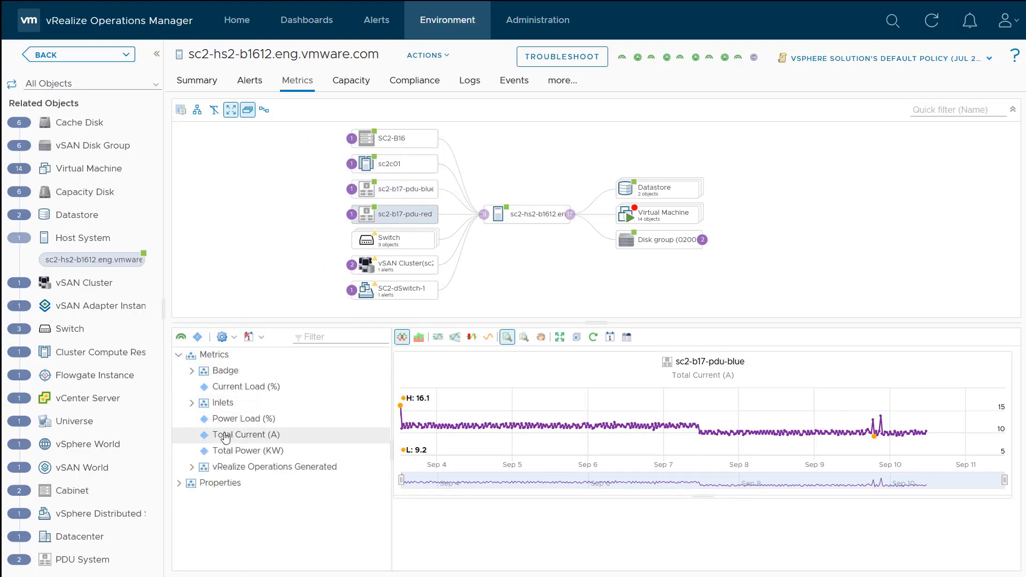
{"action": "double_click", "coordinate": [224, 435]}
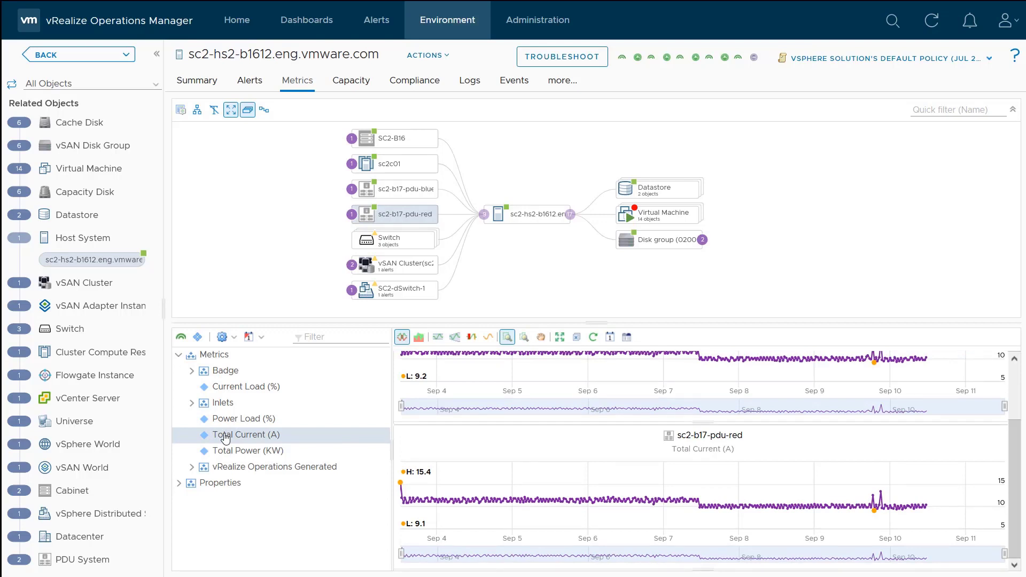
{"action": "left_click", "coordinate": [576, 338]}
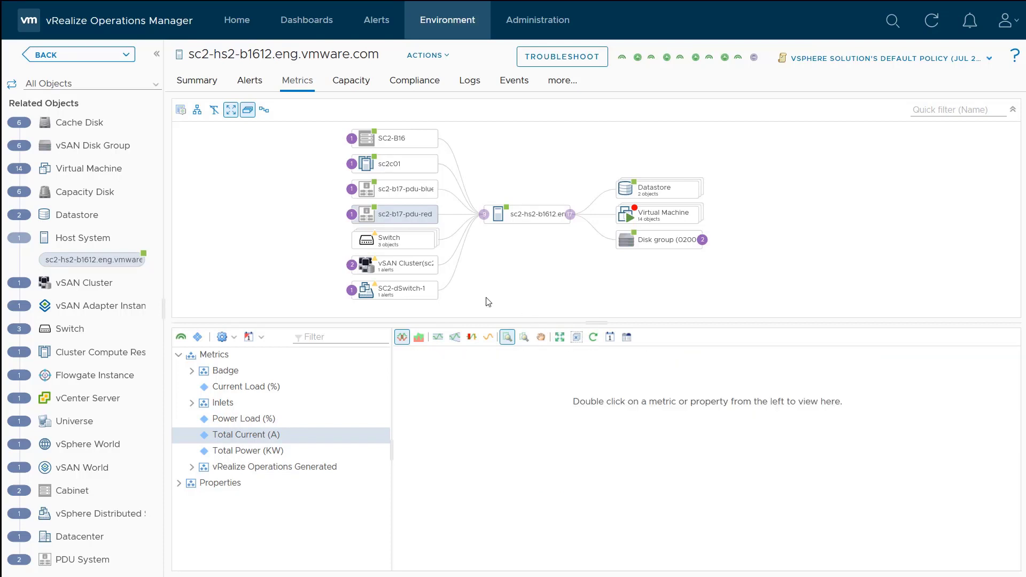
- Expand the host's switch group and review the location properties of the first sc2-vdx6940 switch
{"action": "left_click", "coordinate": [403, 245]}
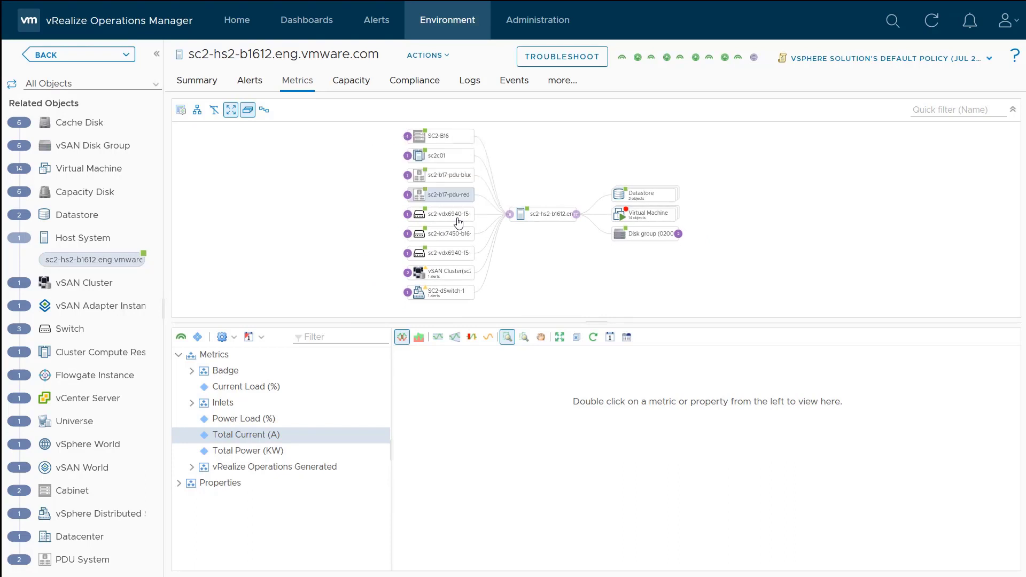
{"action": "left_click", "coordinate": [458, 223]}
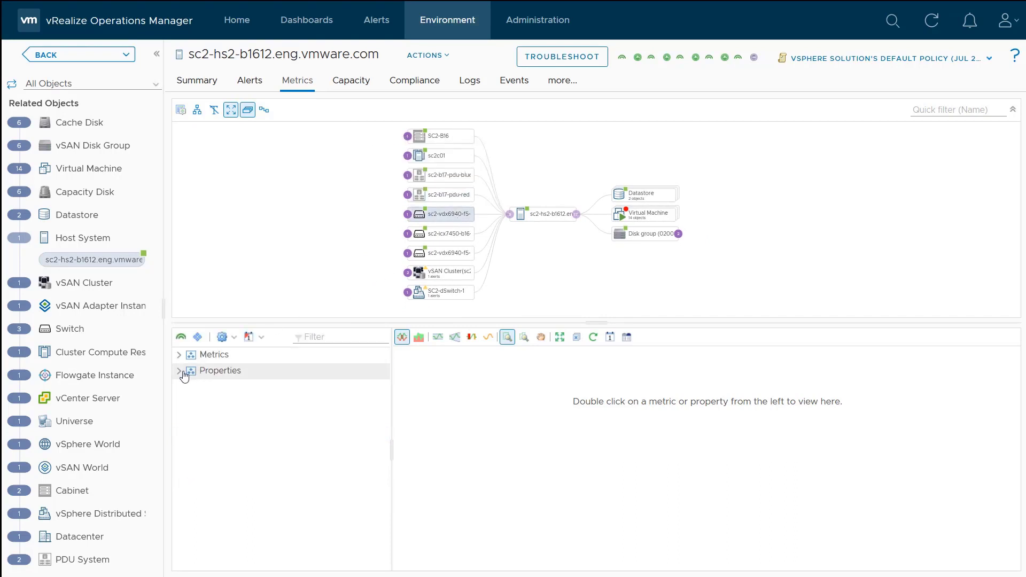
{"action": "left_click", "coordinate": [179, 371]}
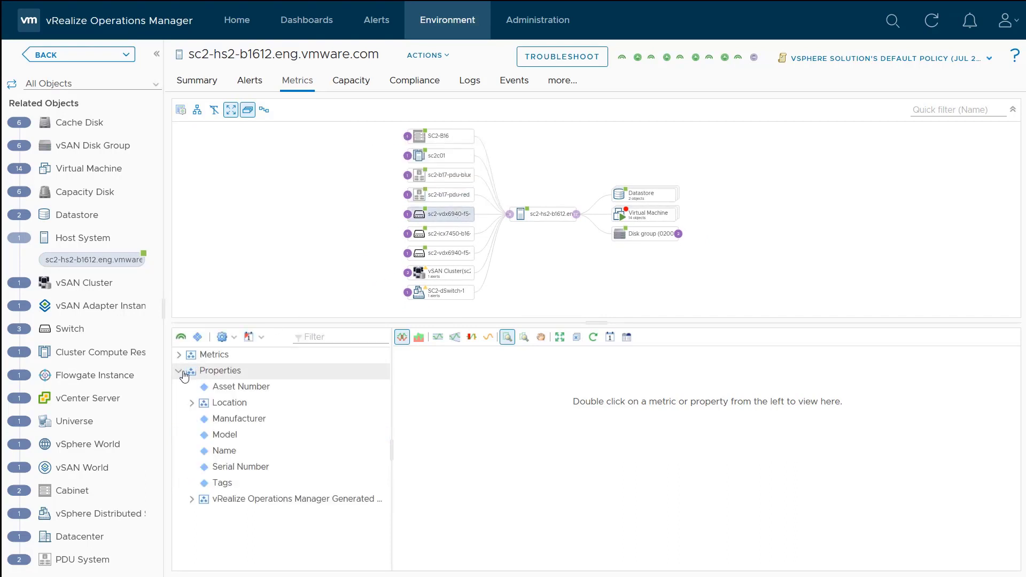
{"action": "left_click", "coordinate": [191, 404]}
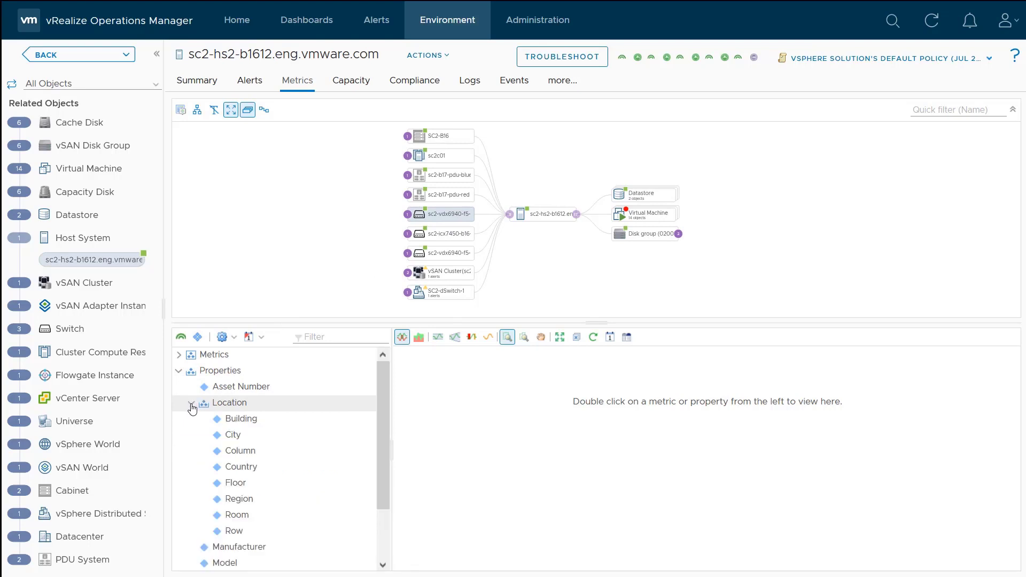
- Chart the Front Temperature and Back Temperature environment metrics of host sc2-hs2-b1612.eng.vmware.com and review its PDU metrics list
{"action": "left_click", "coordinate": [549, 224]}
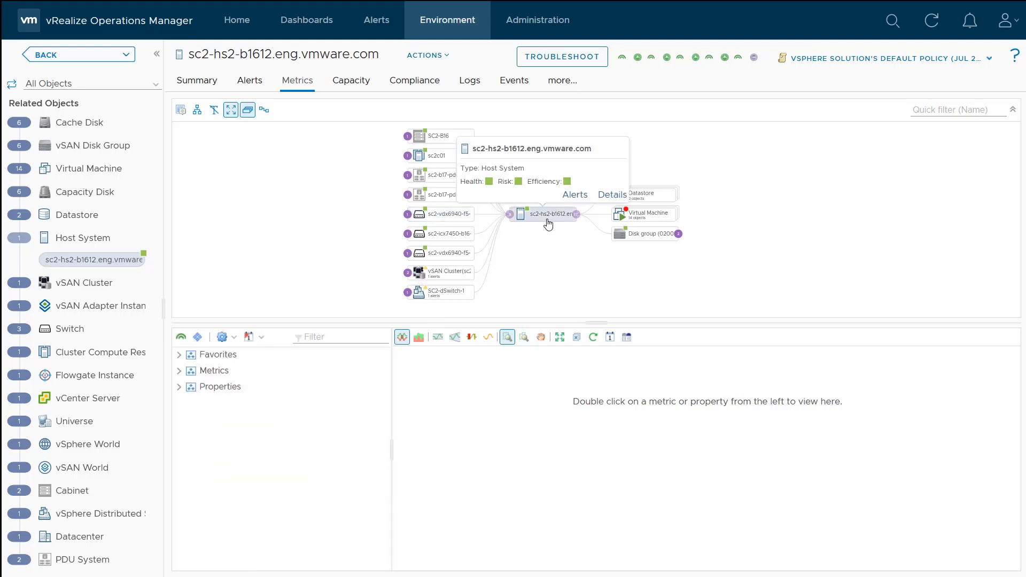
{"action": "left_click", "coordinate": [179, 371]}
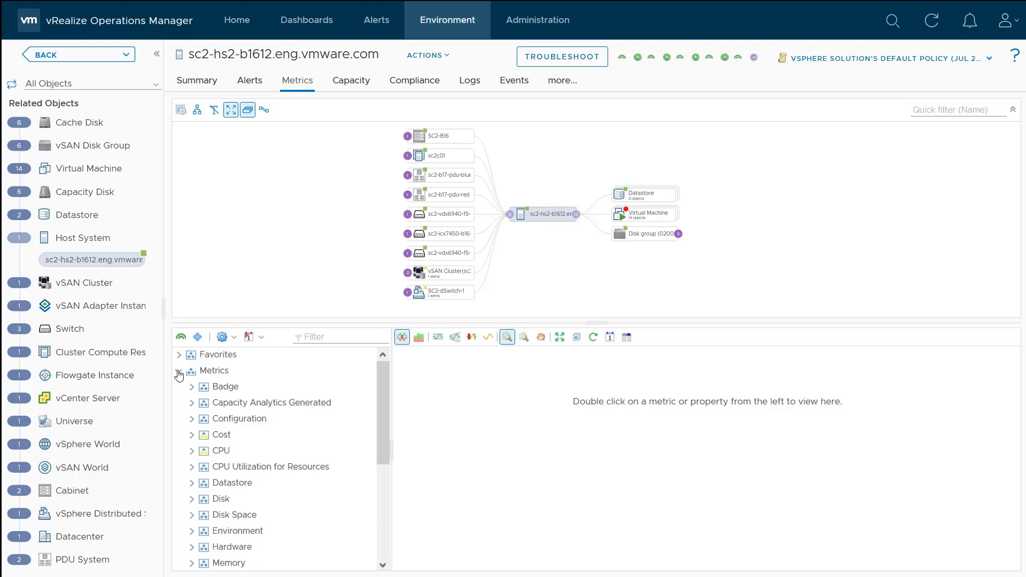
{"action": "left_click", "coordinate": [191, 532]}
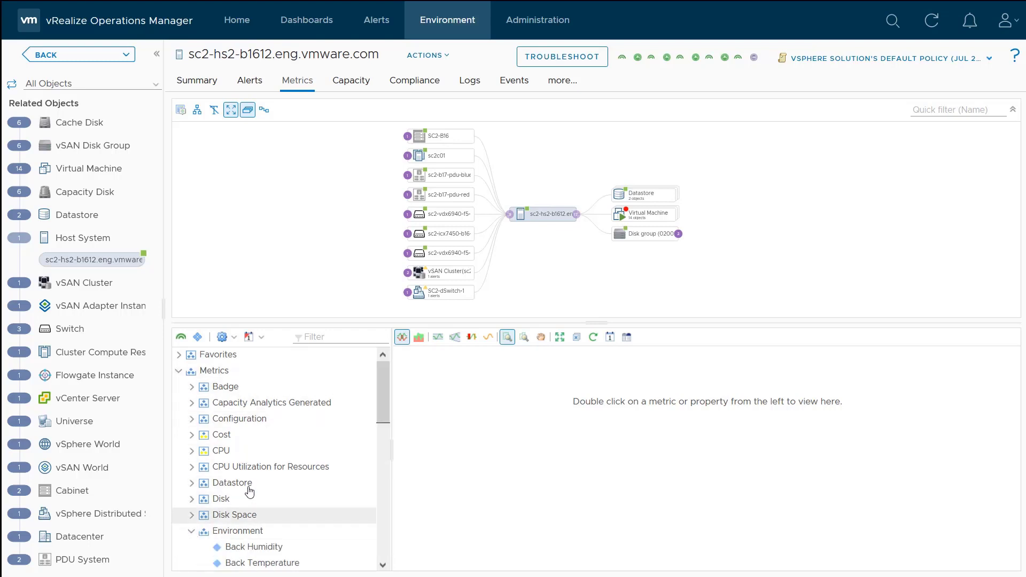
{"action": "left_click_drag", "start_coordinate": [377, 407], "coordinate": [384, 458]}
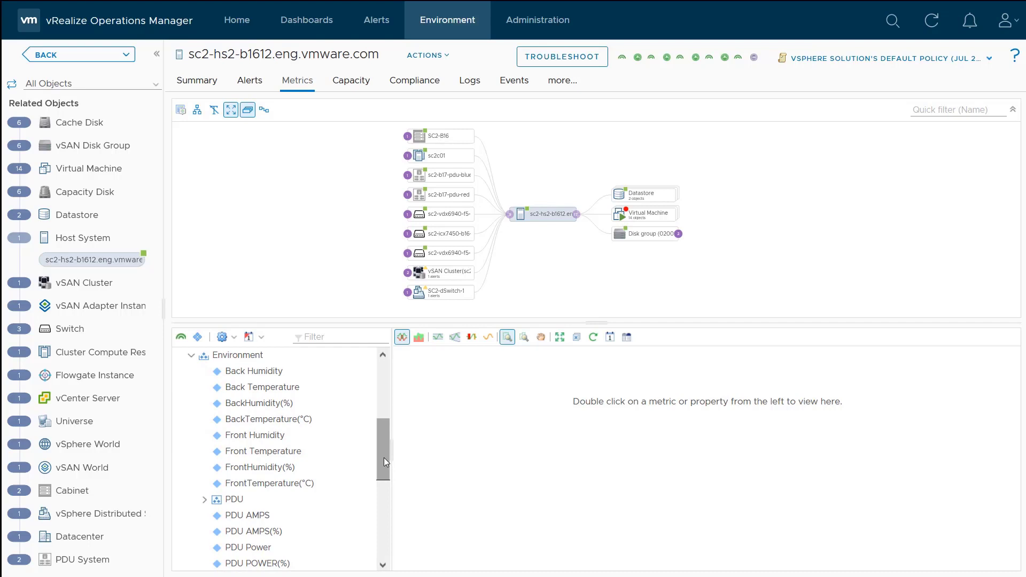
{"action": "double_click", "coordinate": [293, 453]}
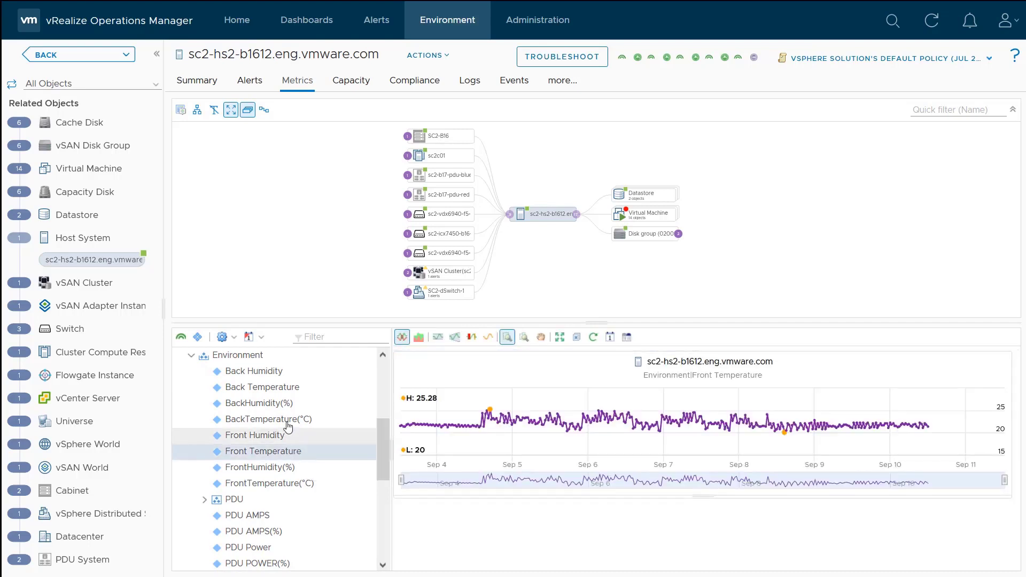
{"action": "double_click", "coordinate": [288, 390]}
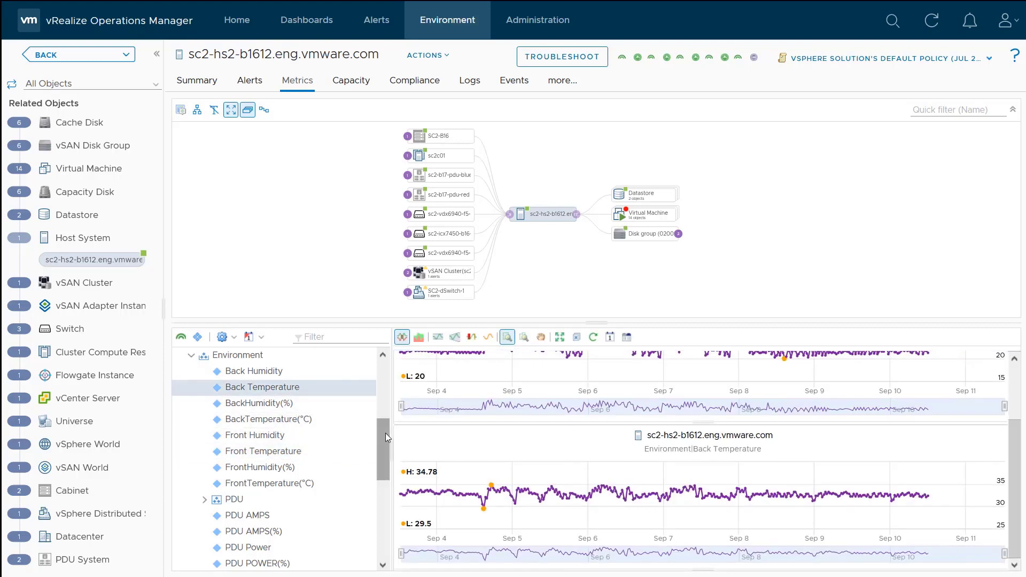
{"action": "left_click_drag", "start_coordinate": [384, 467], "coordinate": [378, 499]}
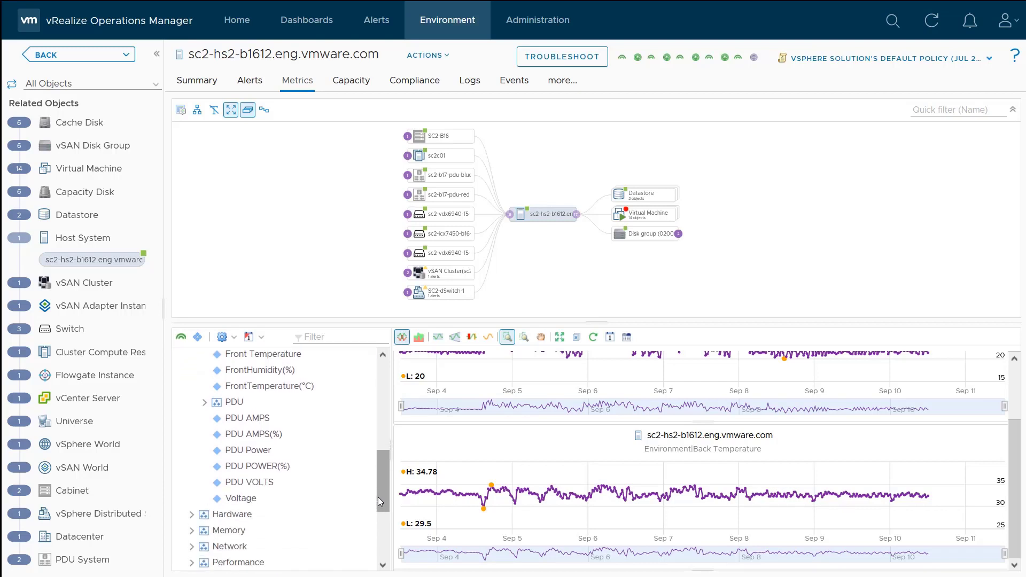
- Open the active troubleshooting workbench for host sc2-hs3-i0720.eng.vmware.com
{"action": "left_click", "coordinate": [251, 22]}
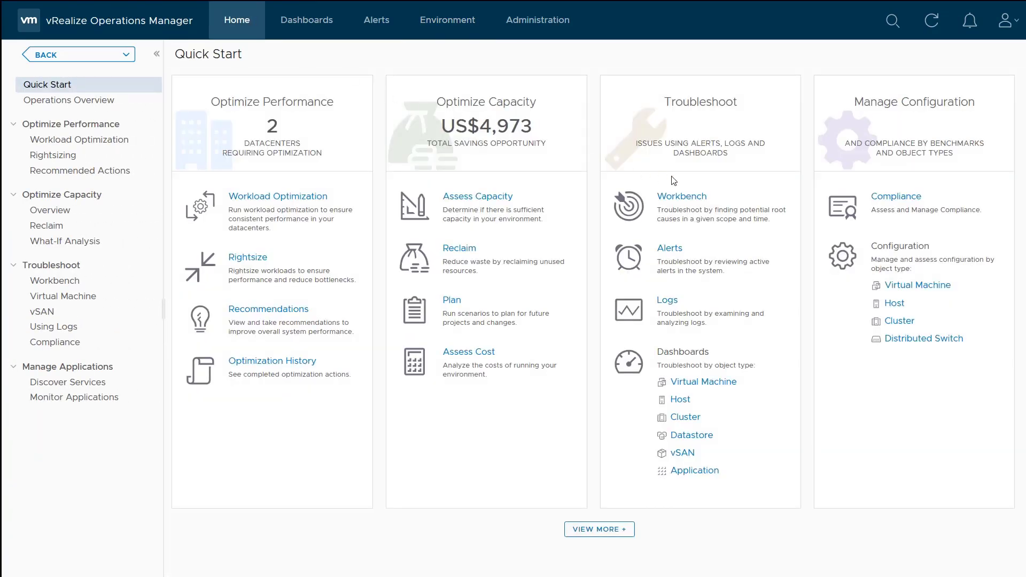
{"action": "left_click", "coordinate": [707, 197]}
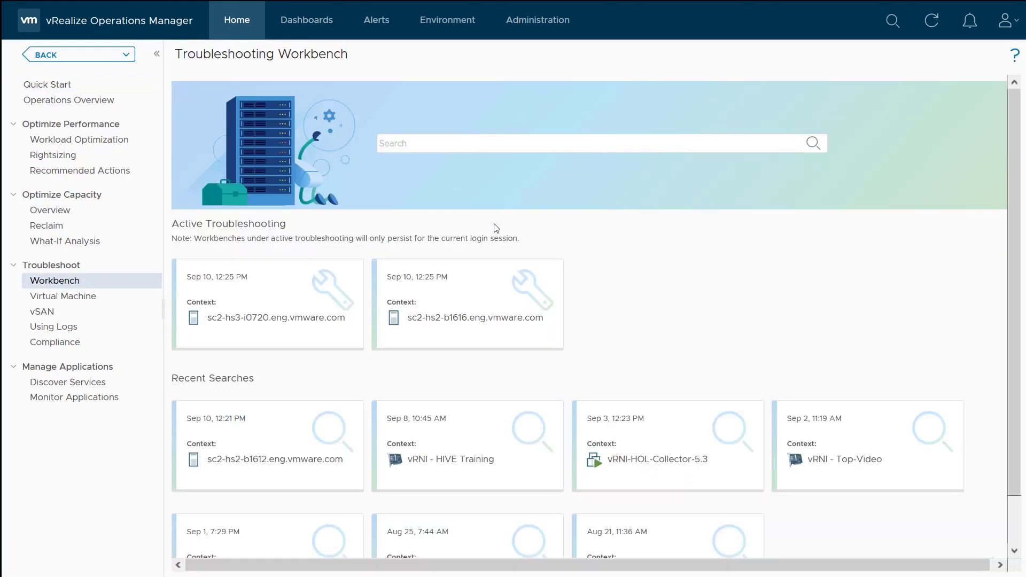
{"action": "left_click", "coordinate": [351, 291]}
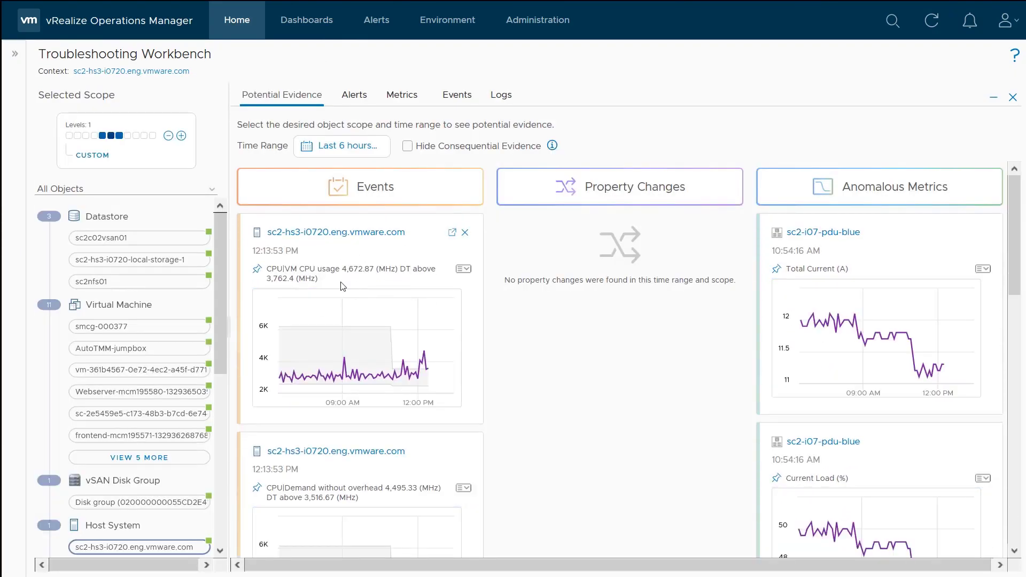
- Review the host, cabinet, PDU system and switch objects in the workbench's selected scope
{"action": "left_click_drag", "start_coordinate": [226, 226], "coordinate": [219, 377]}
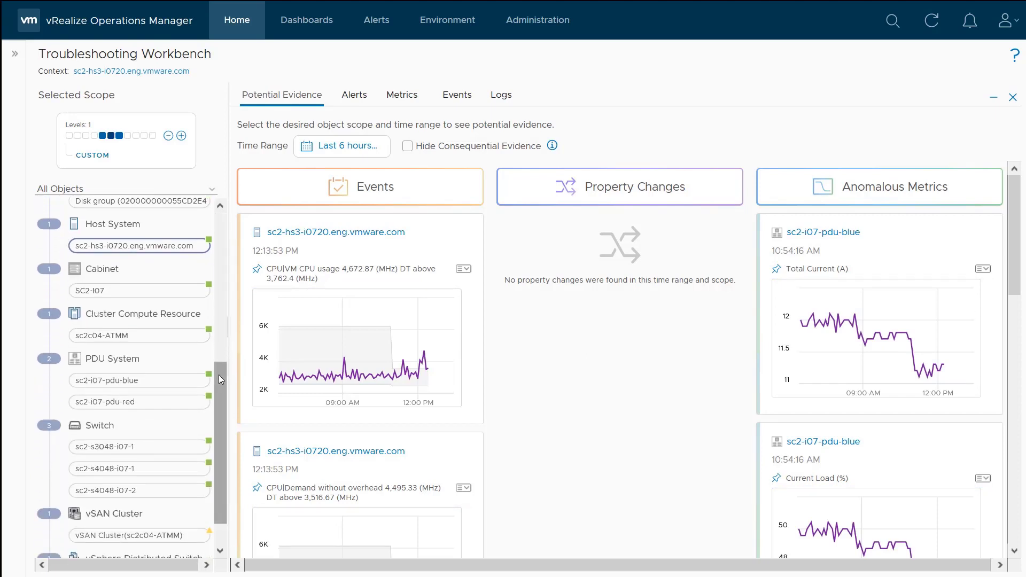
{"action": "left_click_drag", "start_coordinate": [71, 252], "coordinate": [163, 251]}
{"action": "left_click_drag", "start_coordinate": [95, 303], "coordinate": [137, 297]}
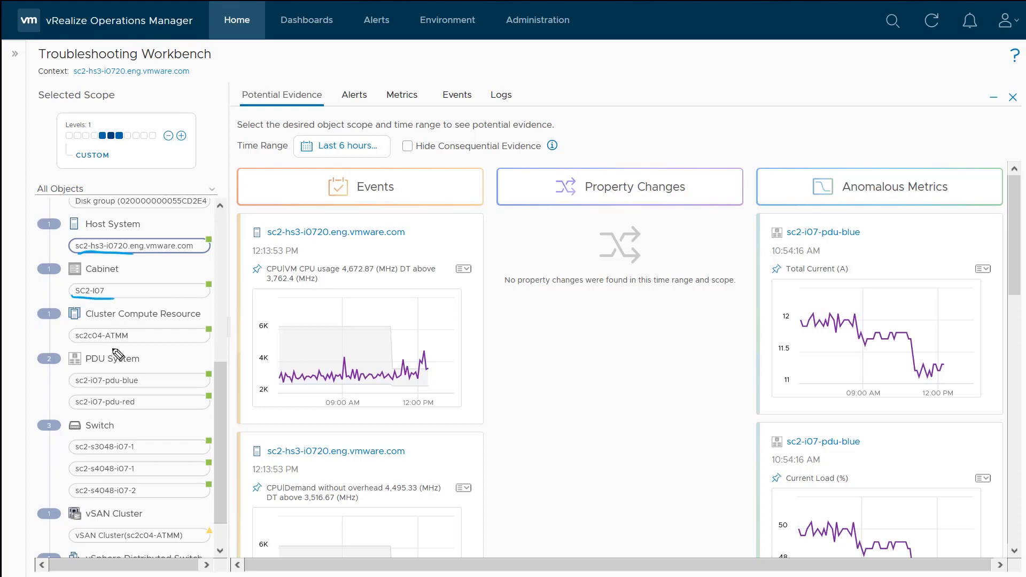
{"action": "left_click_drag", "start_coordinate": [118, 345], "coordinate": [140, 353]}
{"action": "left_click_drag", "start_coordinate": [96, 416], "coordinate": [107, 413]}
{"action": "key", "text": "e"}
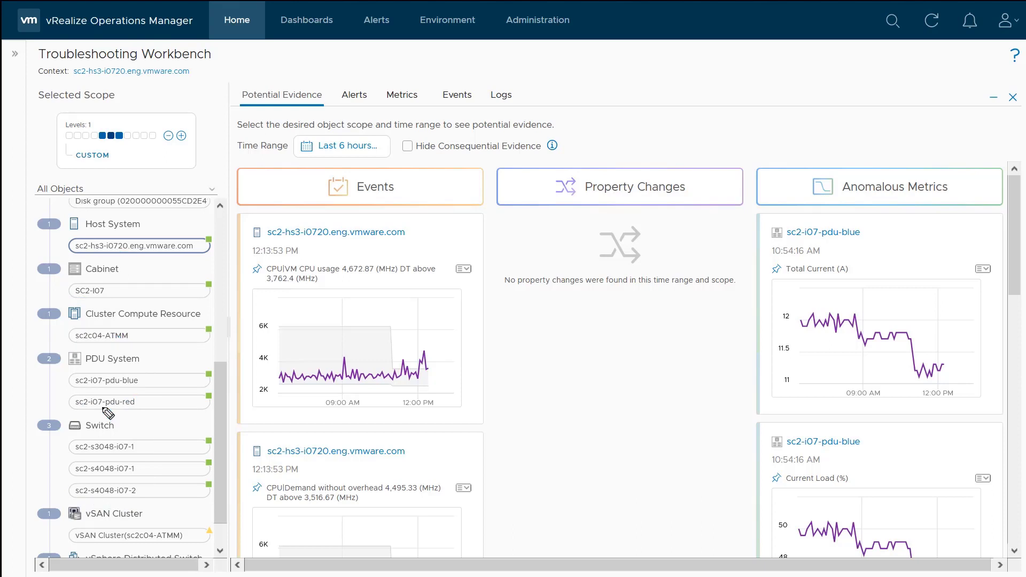
- Examine the anomalous Total Current (A) and Current Load (%) metrics of sc2-i07-pdu-blue in the potential evidence
{"action": "mouse_move", "coordinate": [932, 222]}
{"action": "left_mouse_down"}
{"action": "mouse_move", "coordinate": [797, 362]}
{"action": "mouse_move", "coordinate": [935, 223]}
{"action": "left_mouse_up"}
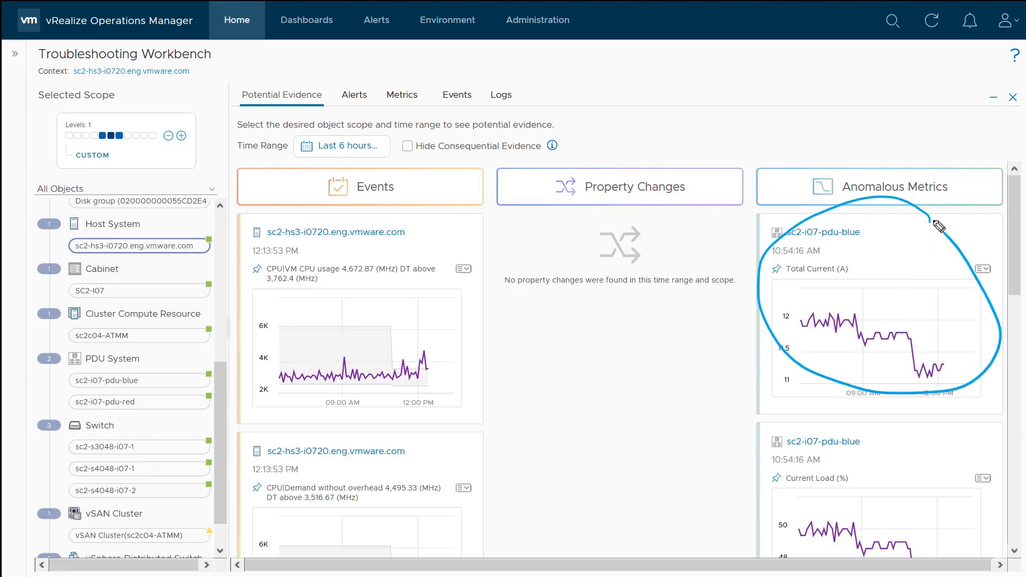
{"action": "mouse_move", "coordinate": [877, 420]}
{"action": "left_mouse_down"}
{"action": "mouse_move", "coordinate": [761, 460]}
{"action": "mouse_move", "coordinate": [930, 516]}
{"action": "mouse_move", "coordinate": [881, 430]}
{"action": "left_mouse_up"}
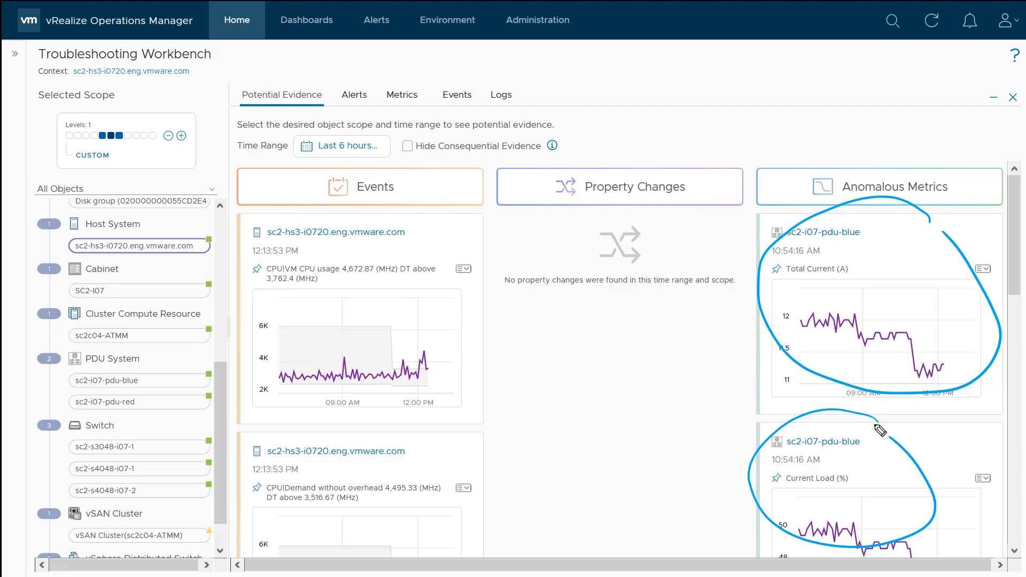
{"action": "key", "text": "e"}
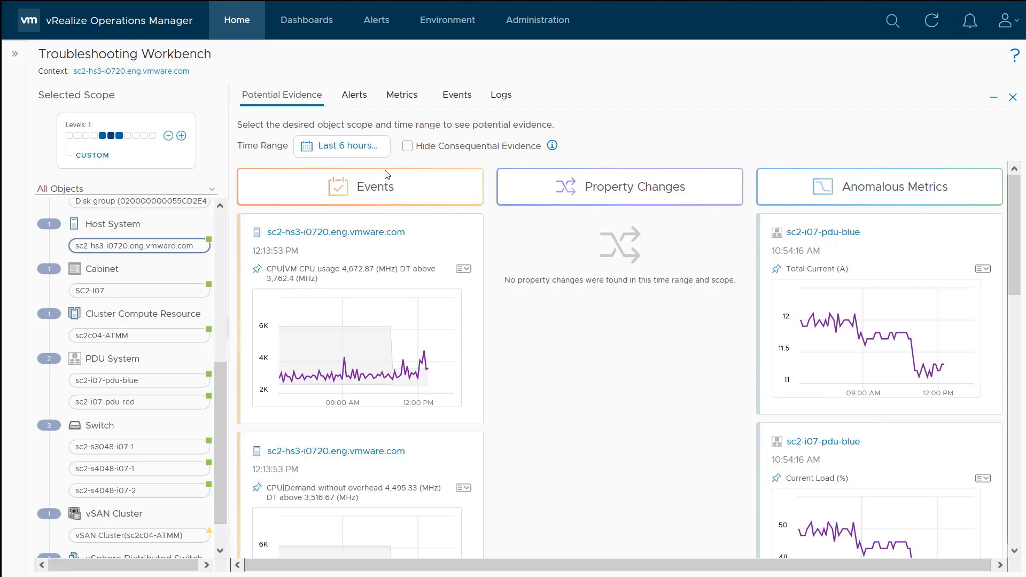
- Open the PDU Overview dashboard and review its PDU summary, property list and top power and current load rankings
{"action": "left_click", "coordinate": [312, 33]}
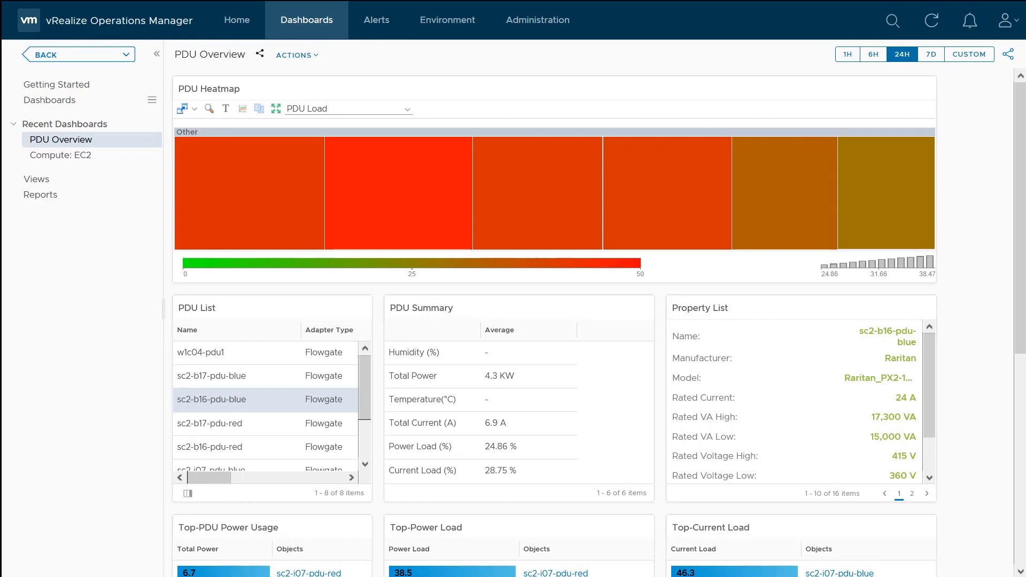
{"action": "scroll", "coordinate": [599, 321], "scroll_direction": "down", "scroll_amount": 3}
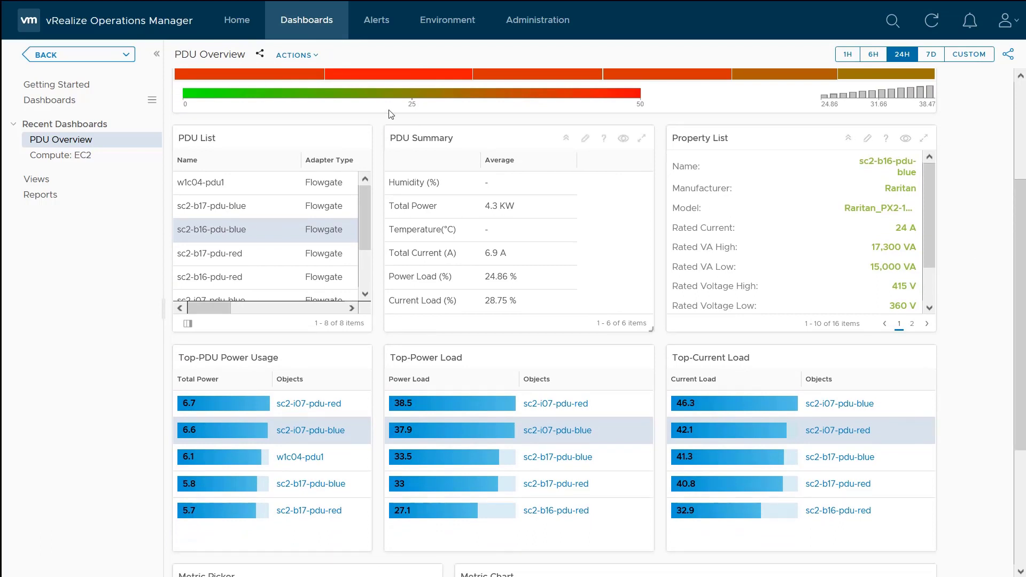
- Open the alert definitions and filter them by the name PDU
{"action": "left_click", "coordinate": [372, 27]}
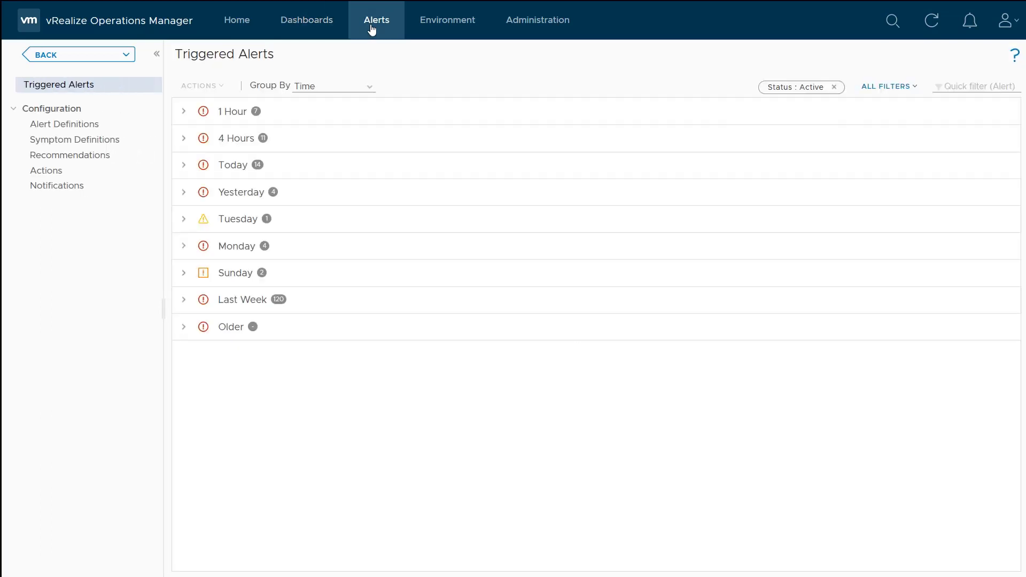
{"action": "left_click", "coordinate": [100, 125]}
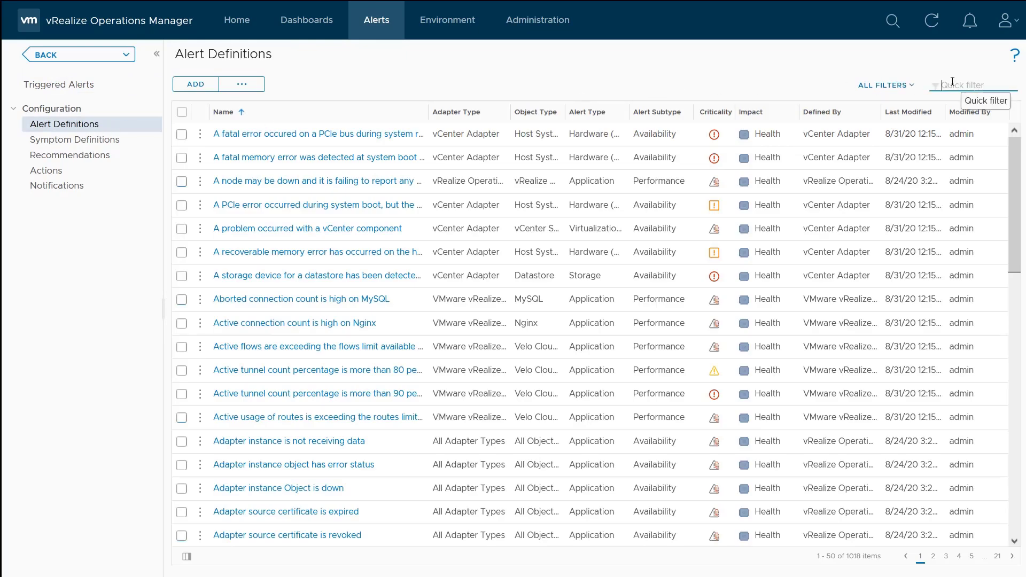
{"action": "type", "text": "PDU"}
{"action": "key", "text": "Return"}
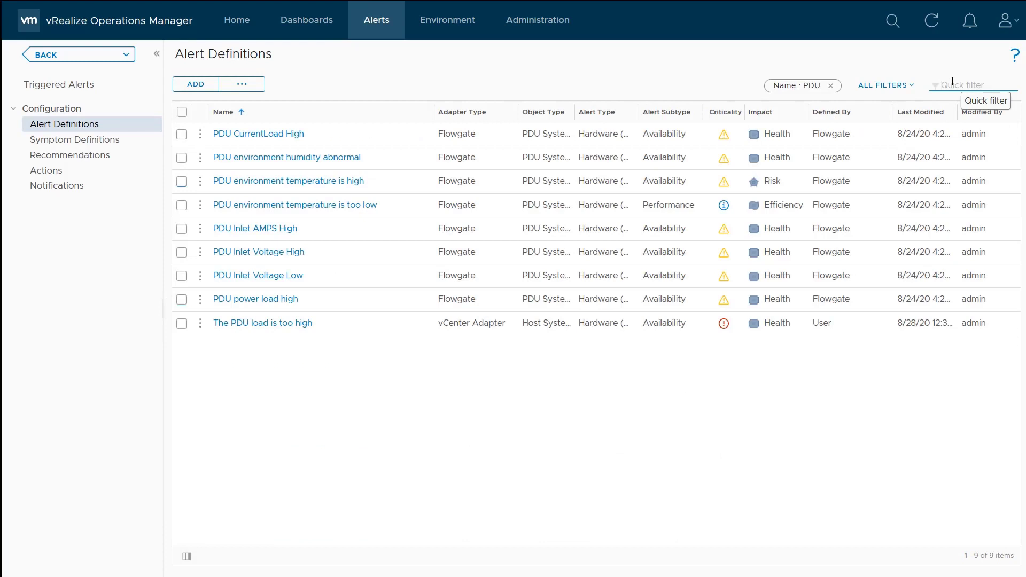